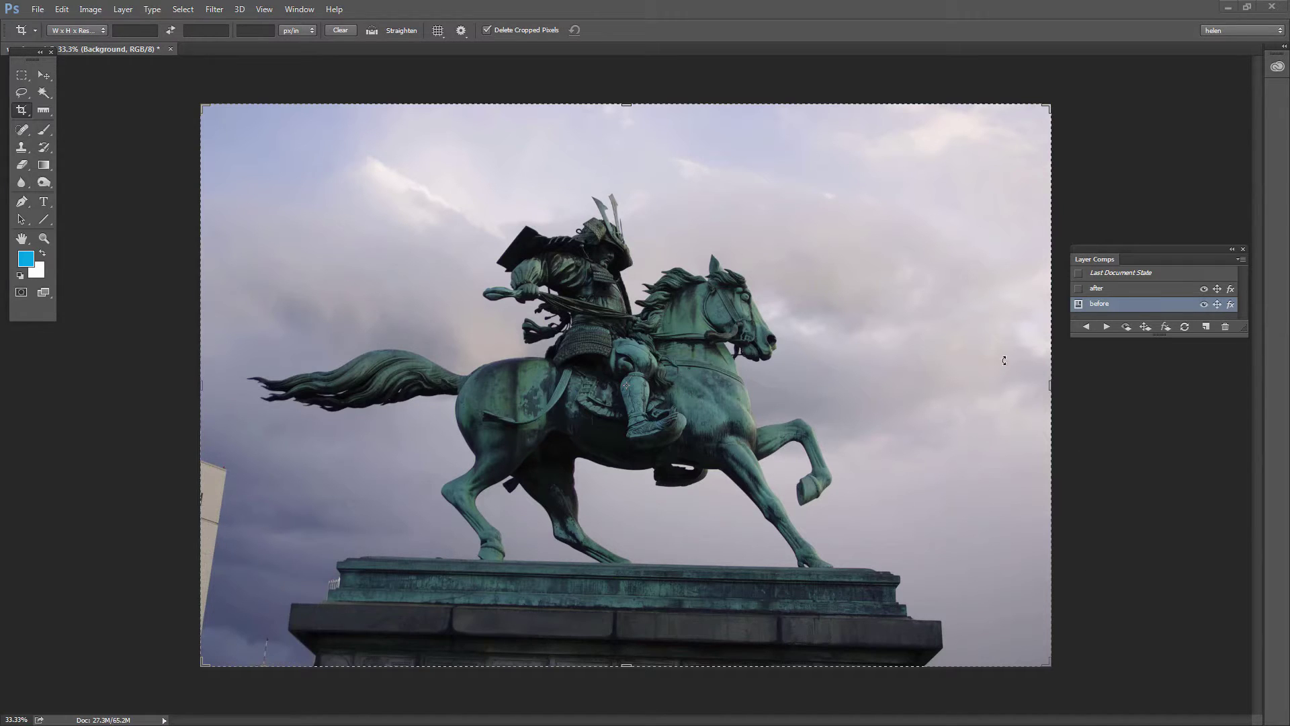
Show the "after" layer comp to preview the finished edit of the statue photo.
click(1079, 289)
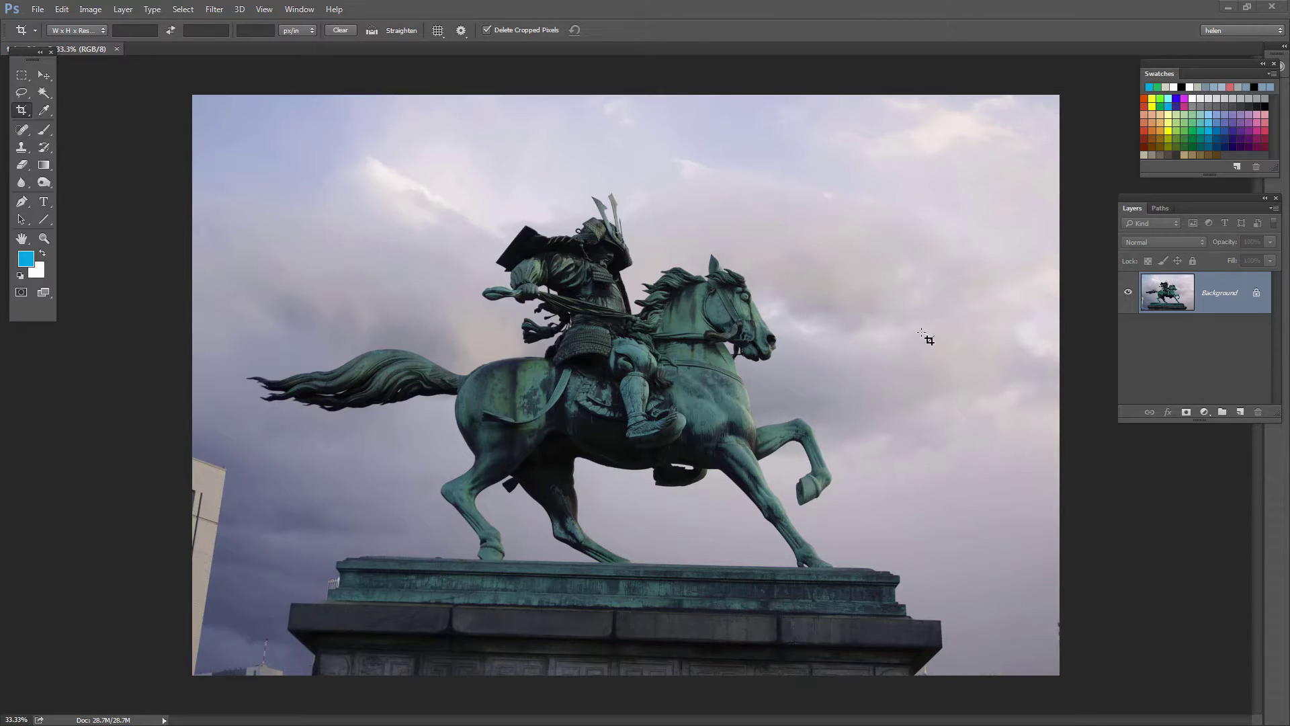
Convert the locked Background into an editable layer, keeping the name Layer 0 and the default options.
double_click(1217, 297)
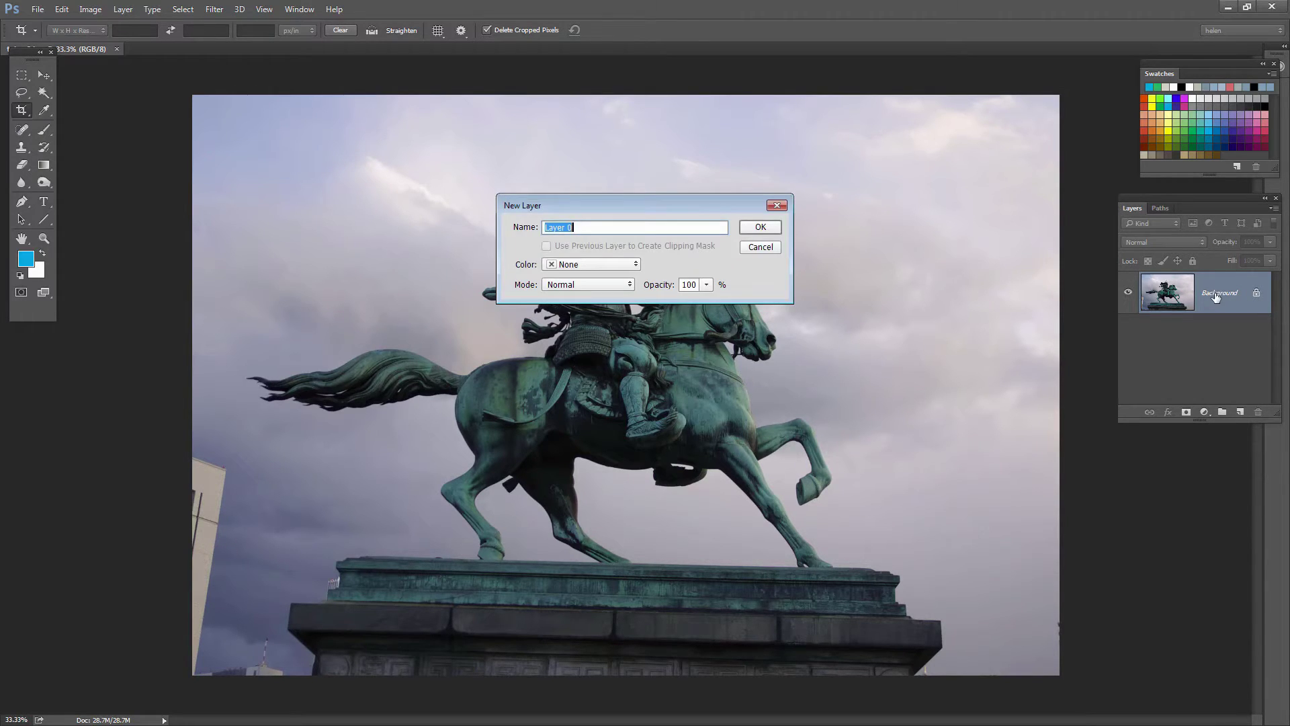
click(769, 228)
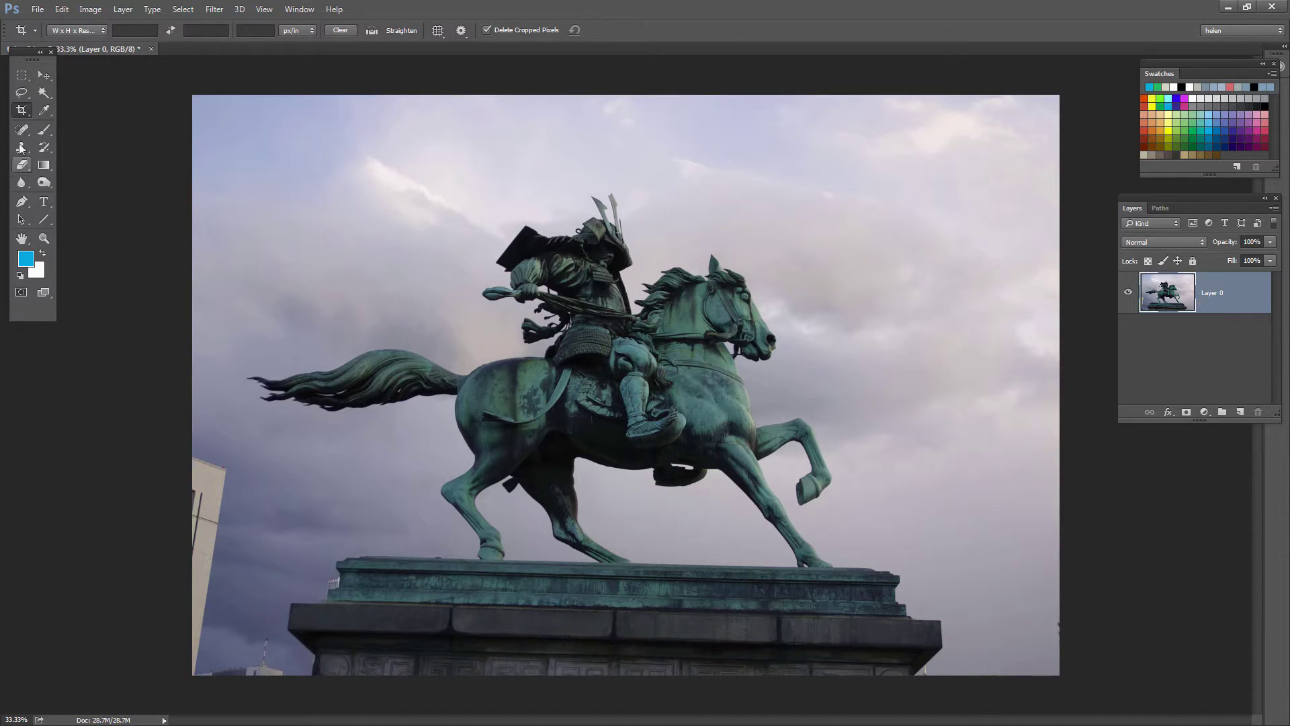
Select the building at the photo's left edge and the small rooftops and mast beside the plinth with a freehand Lasso outline.
click(22, 95)
right_click(22, 97)
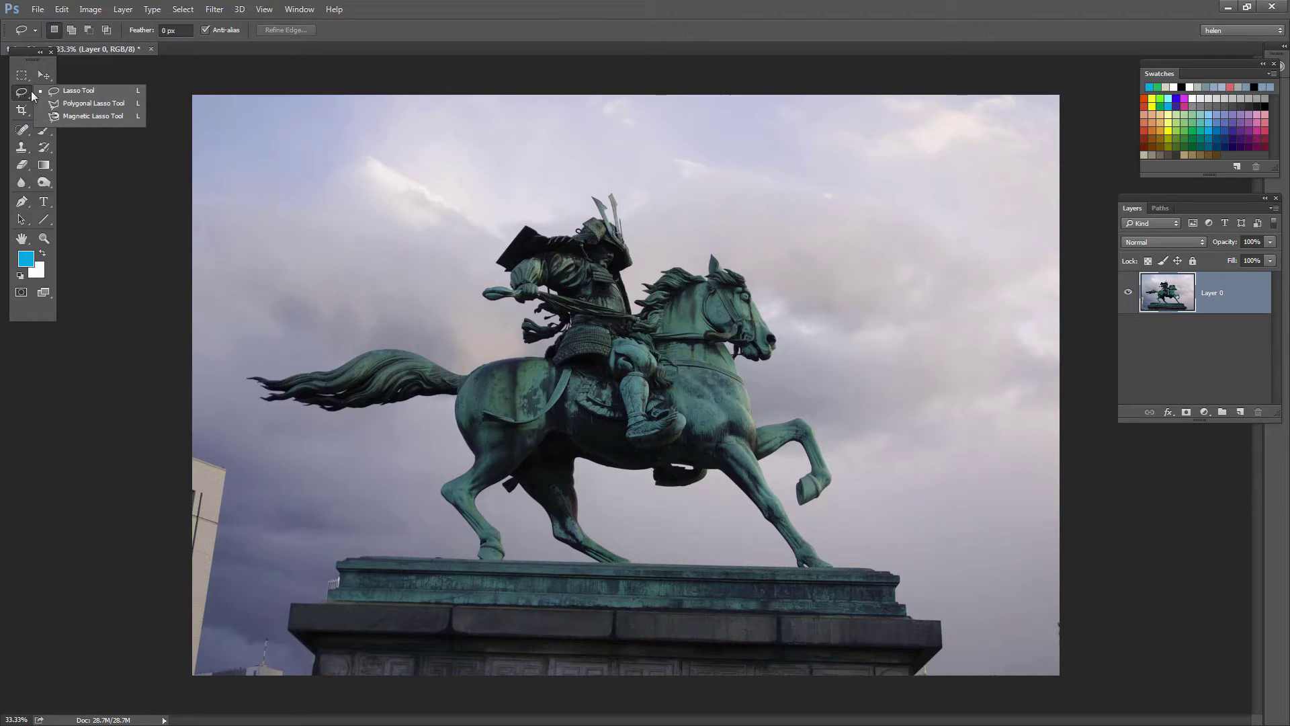
click(58, 92)
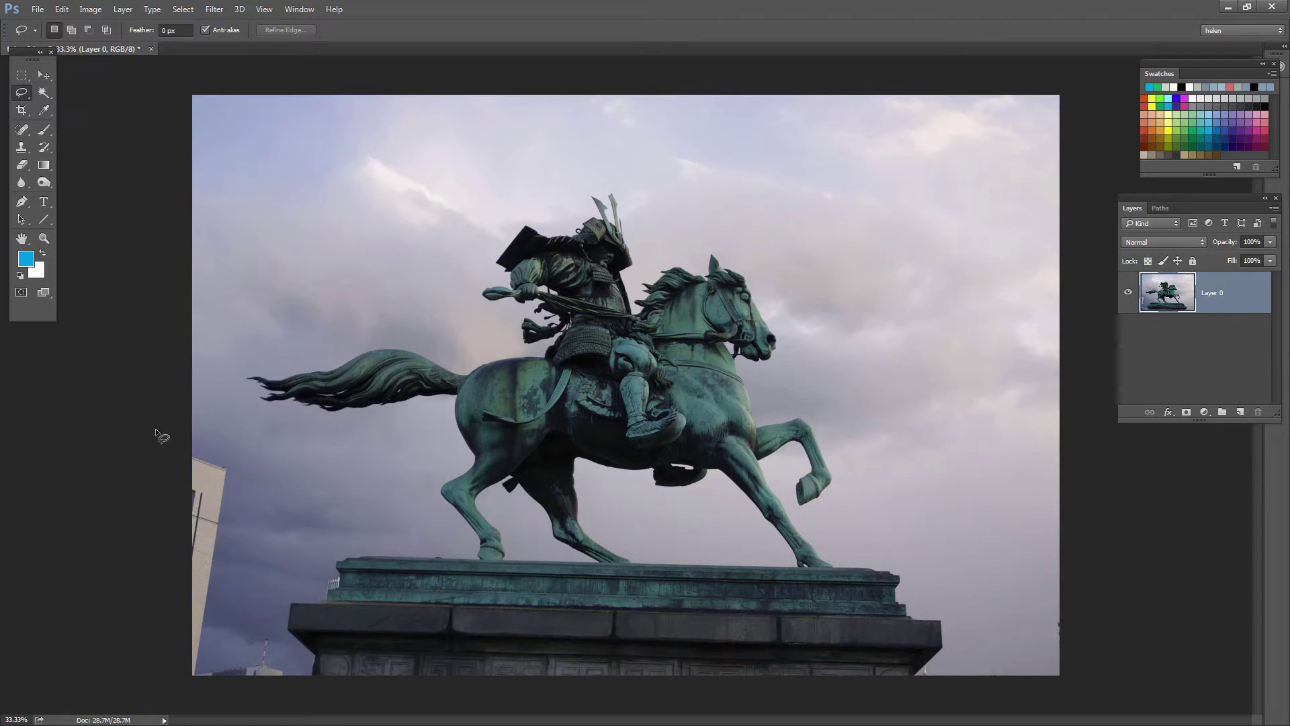
mouse_move(218, 458)
mouse_down()
mouse_move(235, 474)
mouse_move(233, 543)
mouse_up()
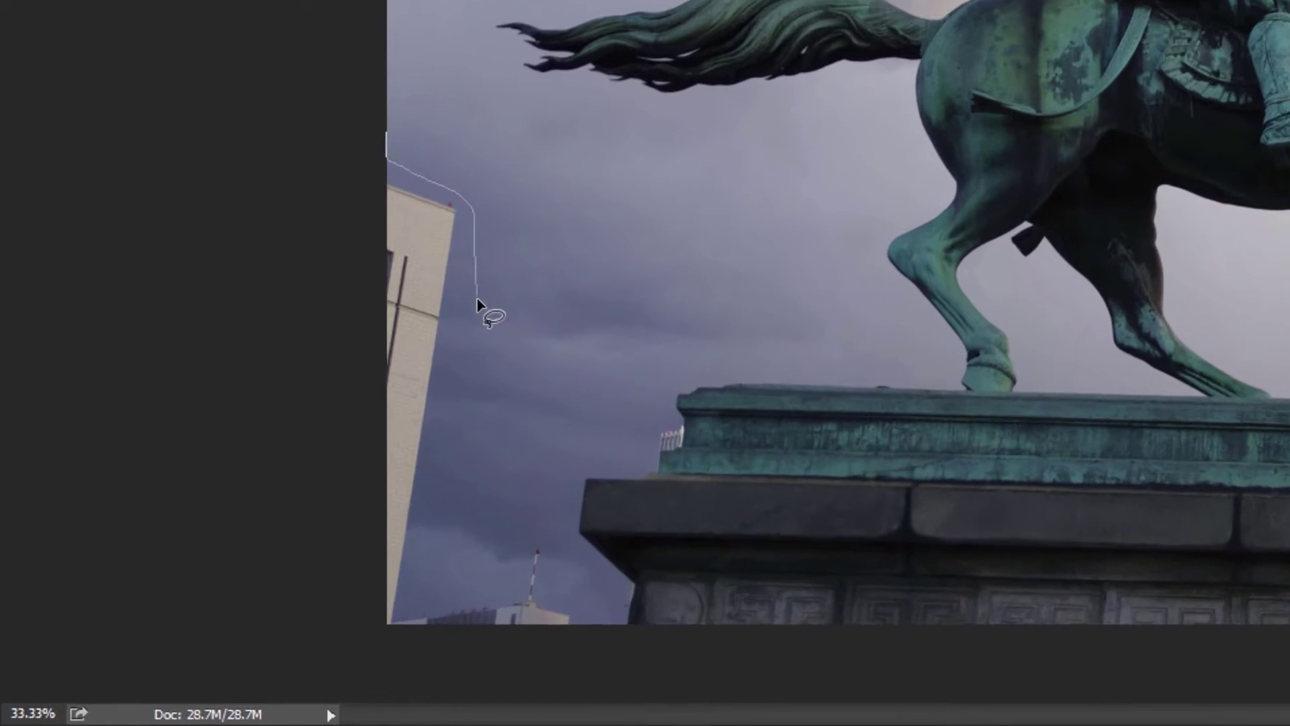
mouse_move(475, 355)
mouse_down()
mouse_move(427, 583)
mouse_move(511, 584)
mouse_move(549, 527)
mouse_move(563, 584)
mouse_move(601, 601)
mouse_move(615, 636)
mouse_move(506, 679)
mouse_move(337, 674)
mouse_move(294, 630)
mouse_move(258, 480)
mouse_move(289, 165)
mouse_up()
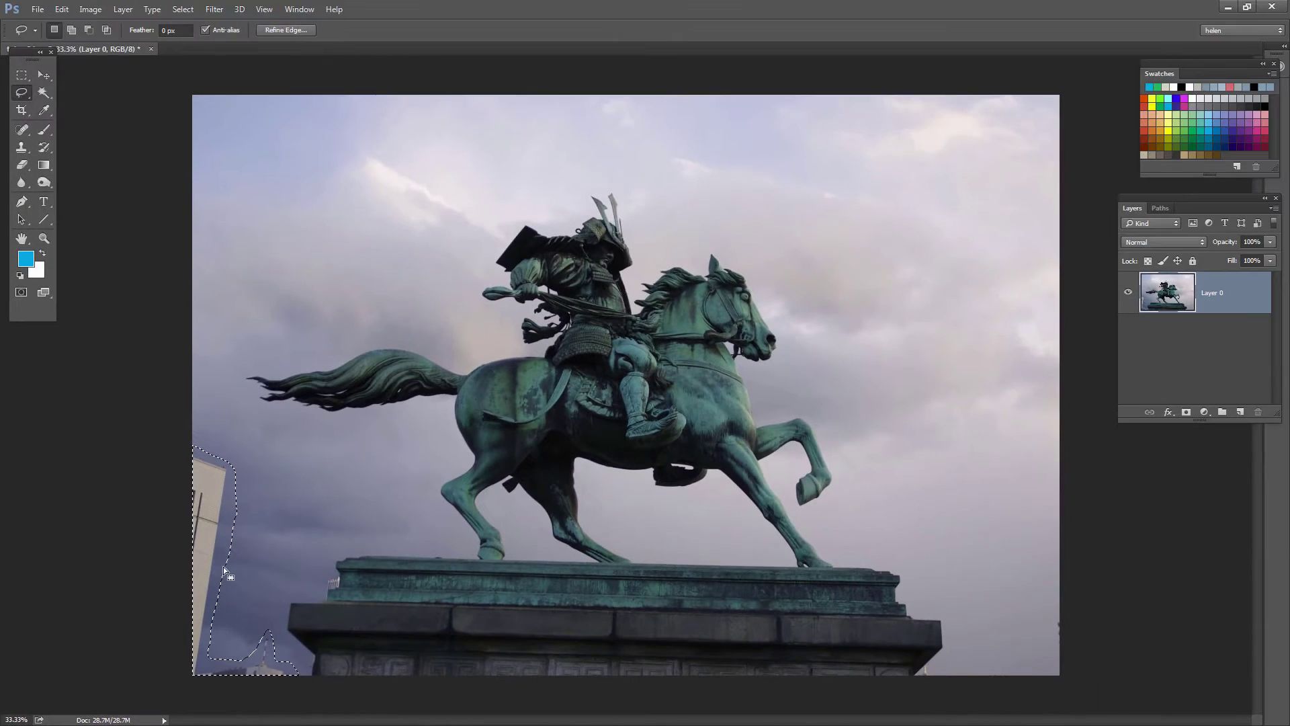
Fill the selected building area using Content-Aware at 100% opacity in Normal mode, and deselect.
click(62, 9)
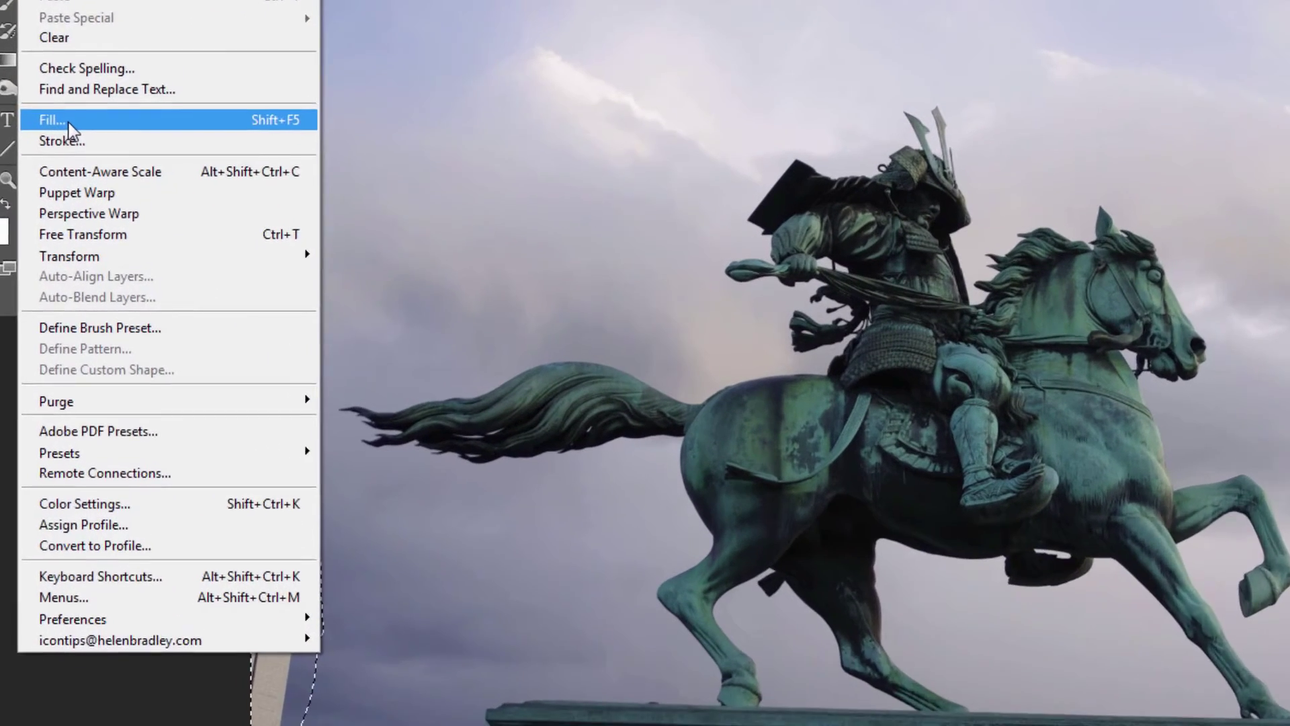
click(79, 201)
click(579, 104)
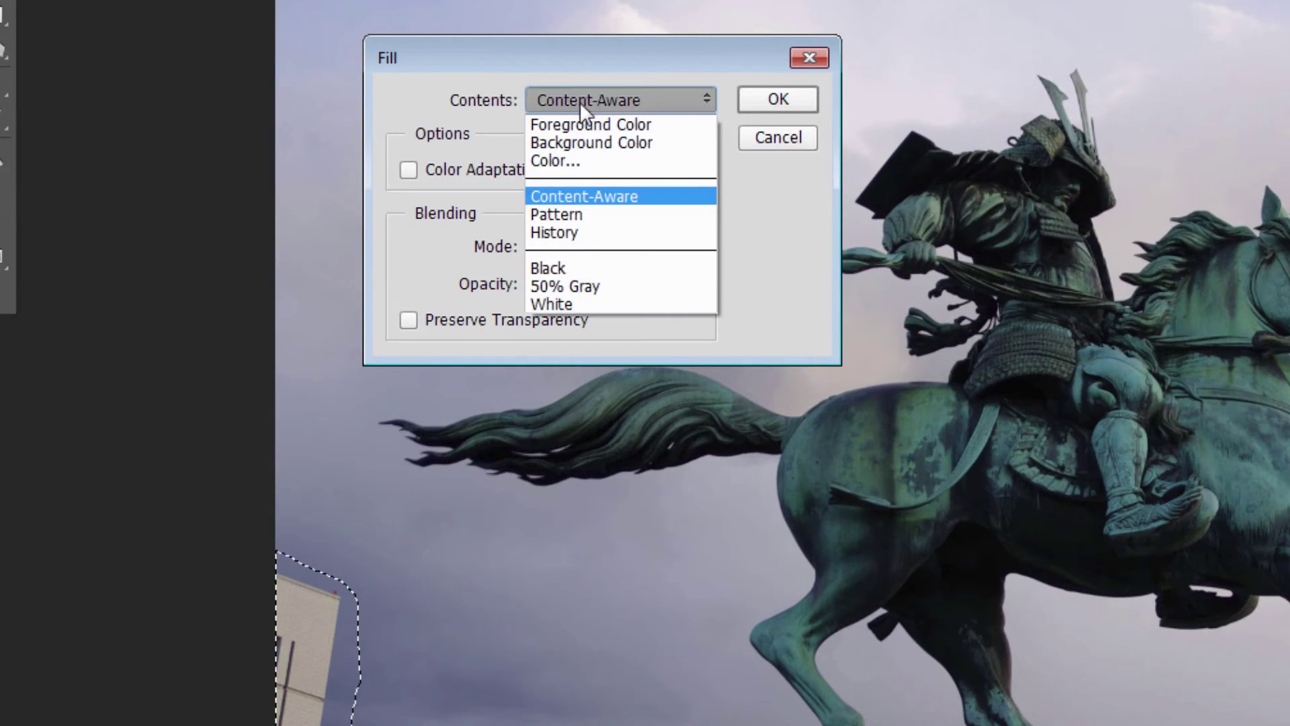
click(626, 195)
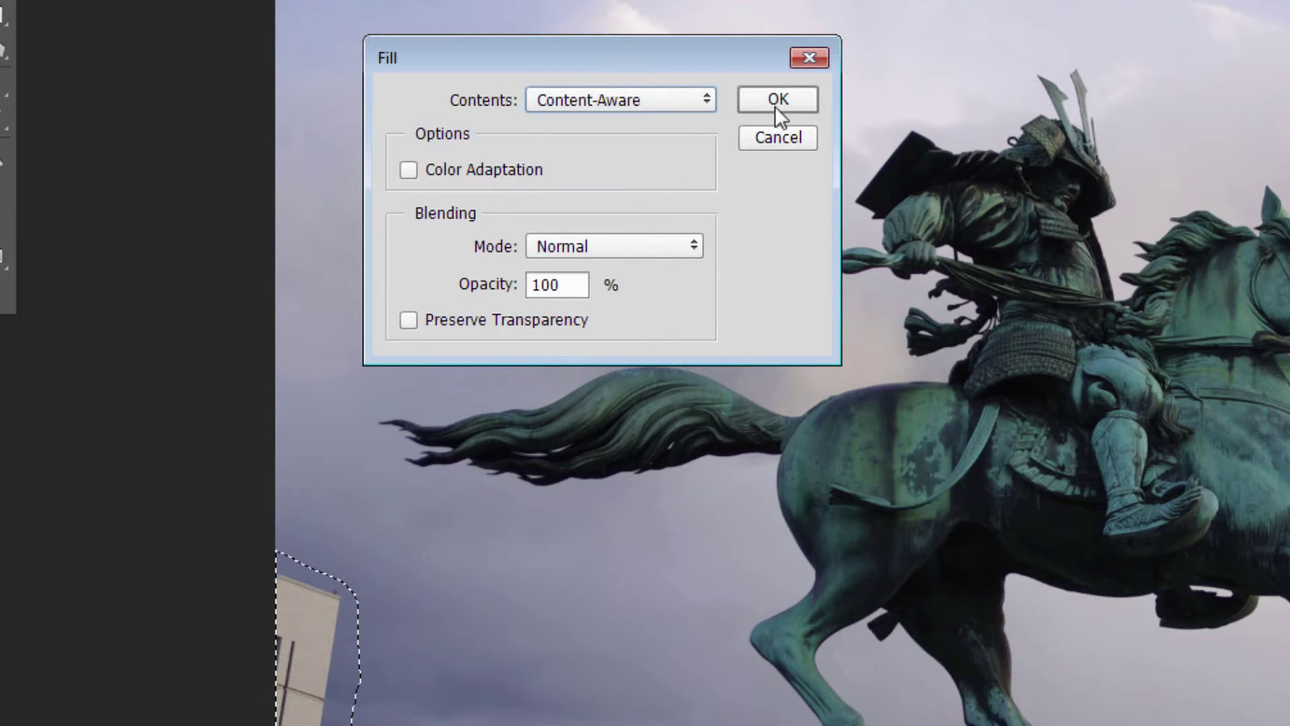
click(777, 100)
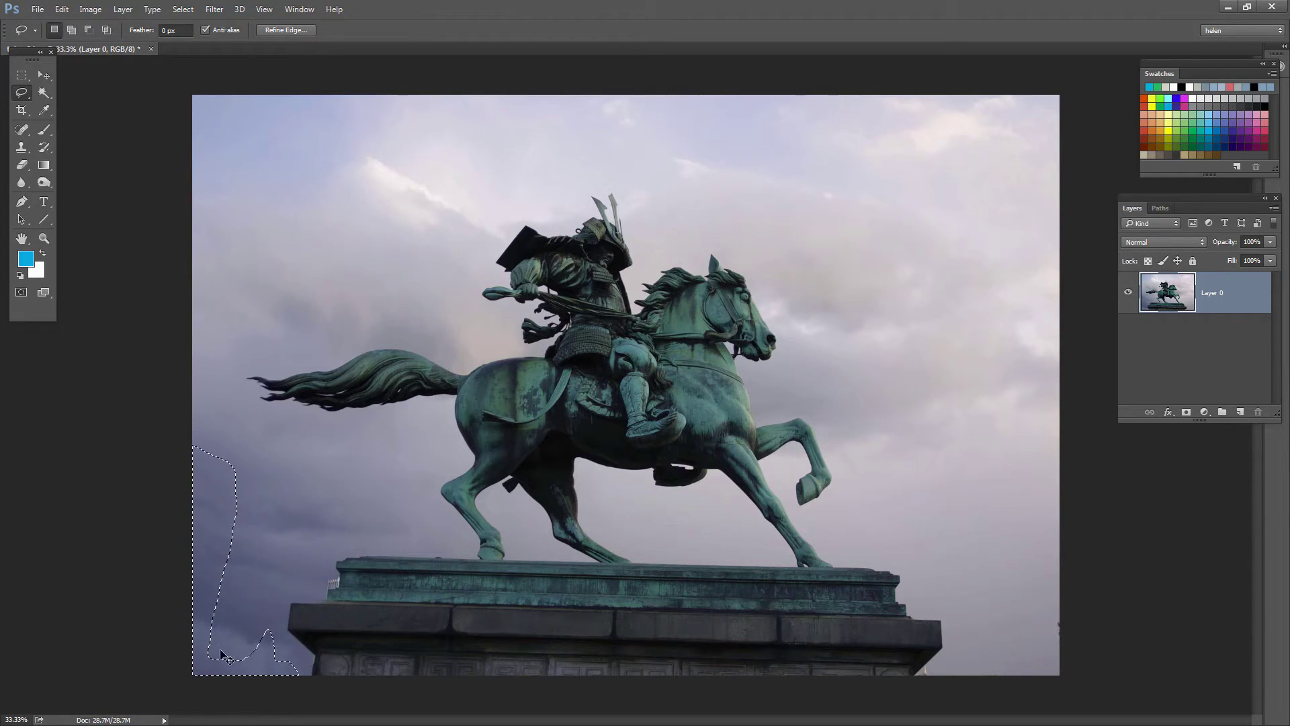
click(230, 685)
Straighten the layer with the Ruler tool along the underside of the stone ledge on the statue's plinth.
click(50, 114)
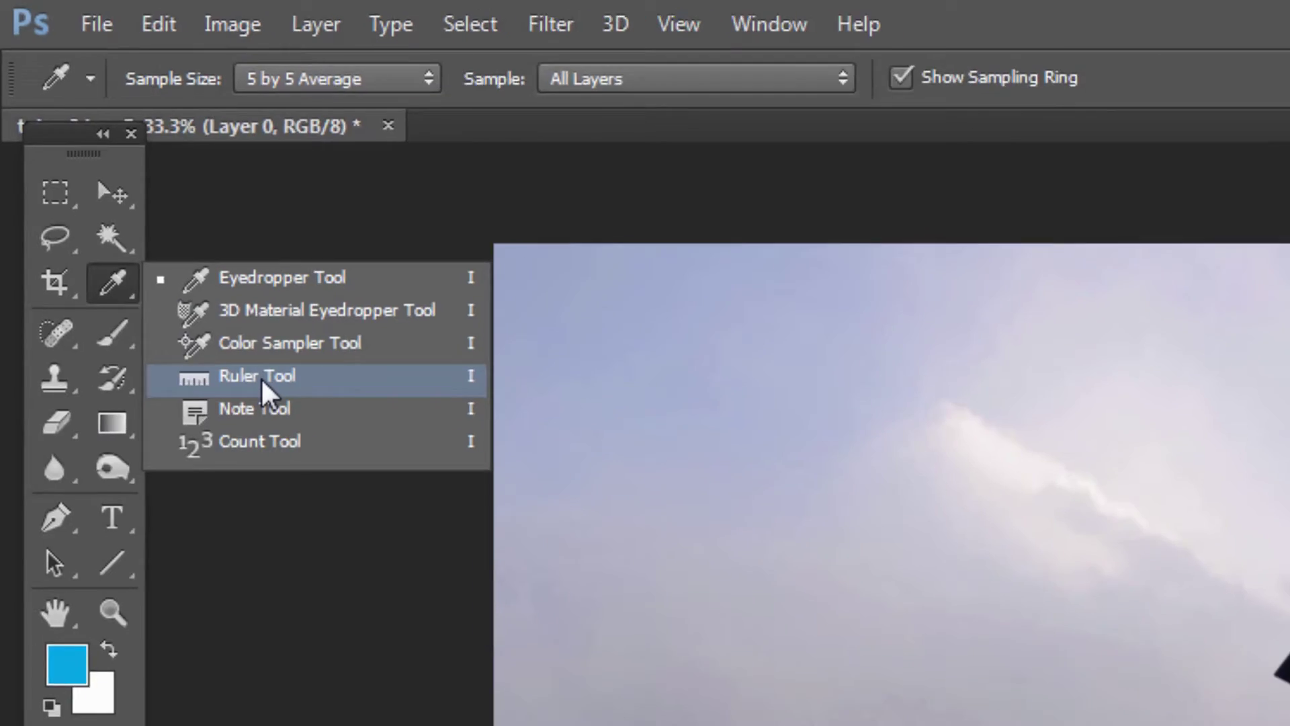
click(293, 425)
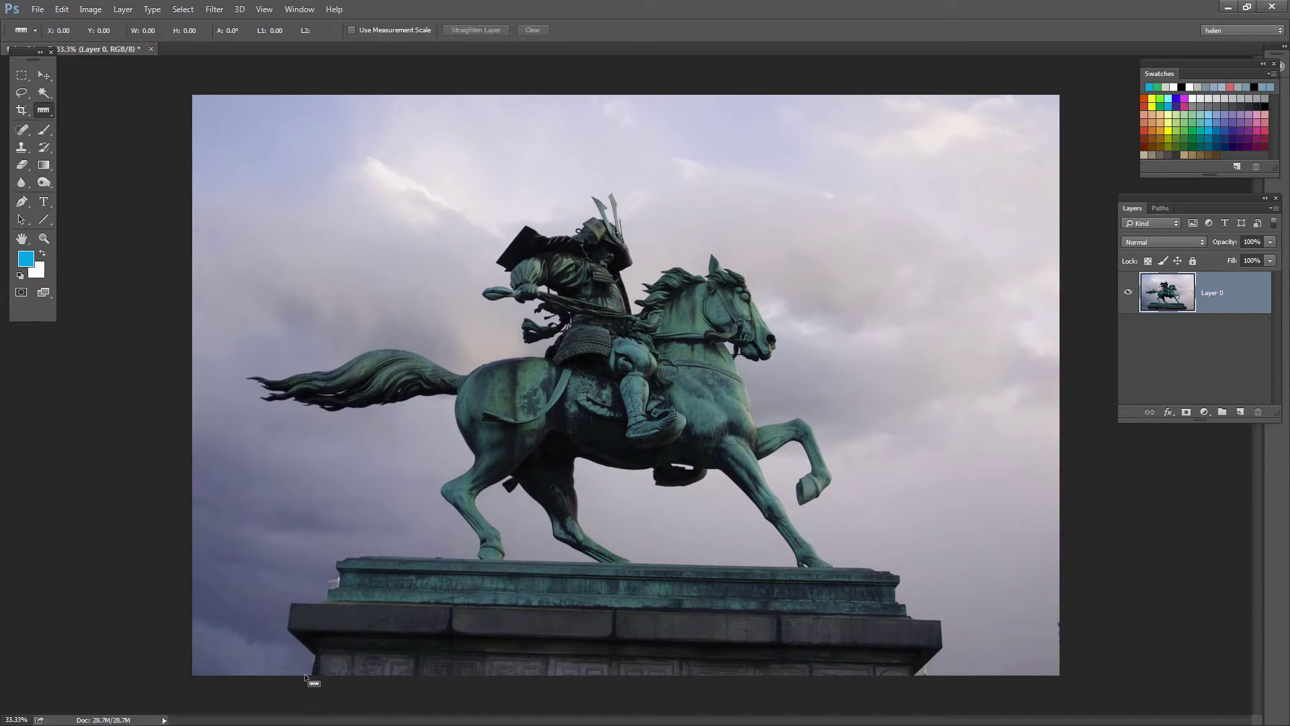
drag(315, 656, 928, 670)
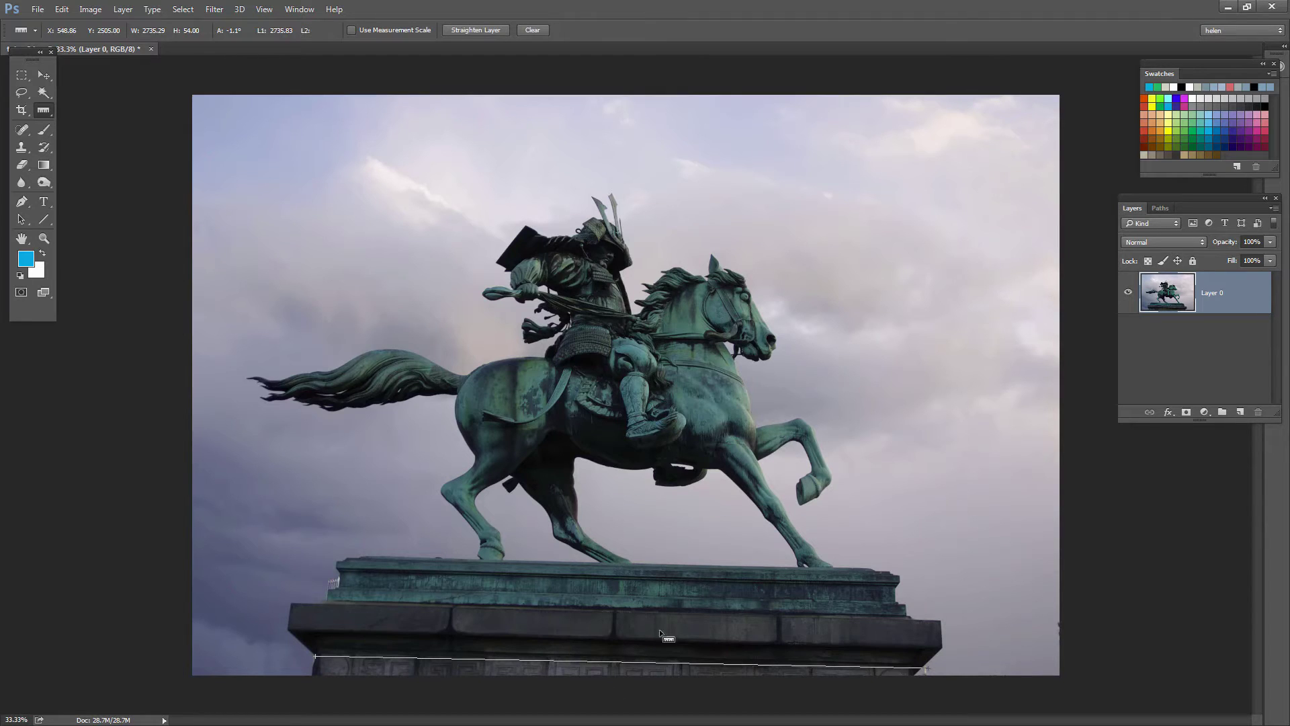
click(478, 30)
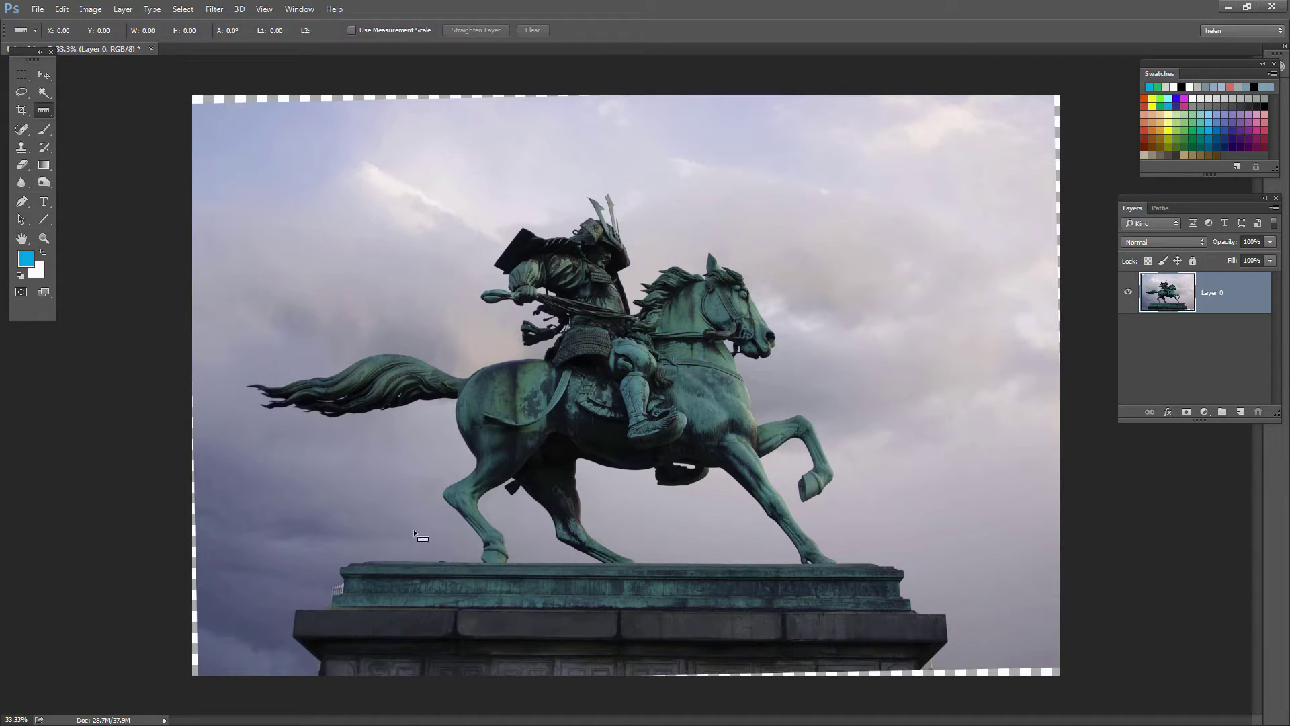
Crop the image slightly on all four sides to remove the transparent edges around the straightened photo.
click(22, 110)
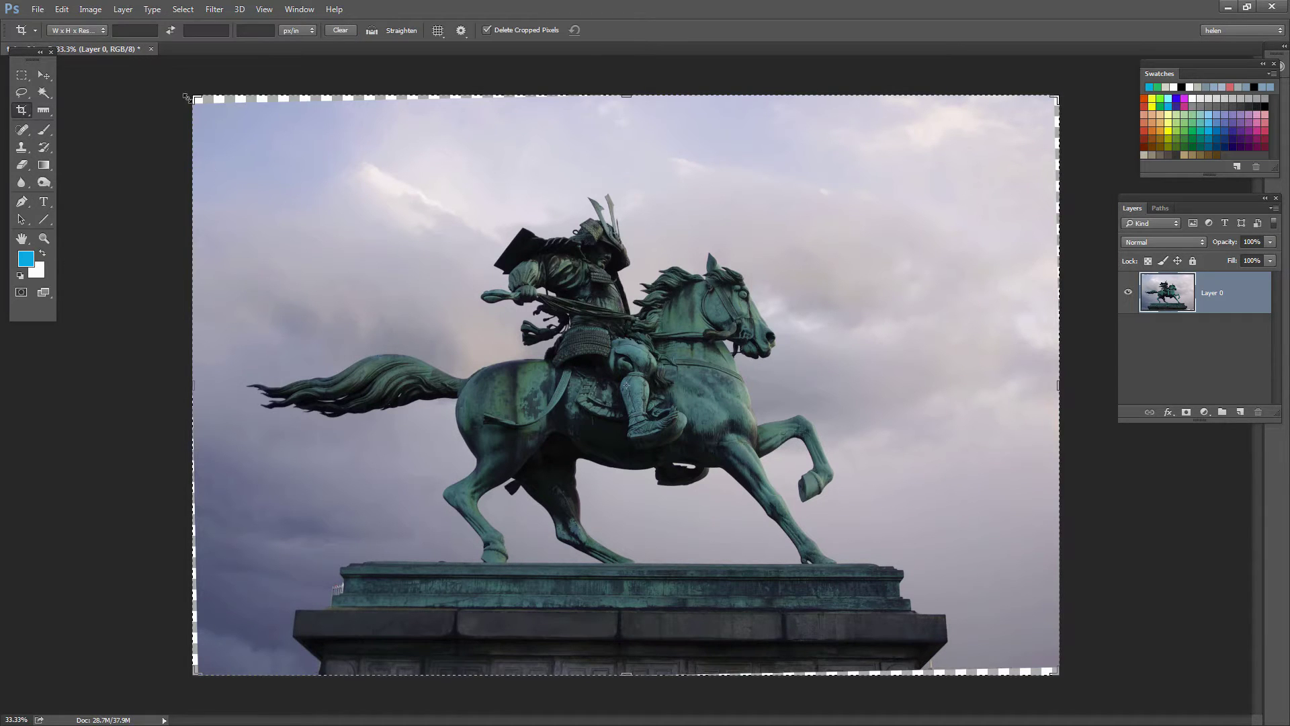
drag(623, 98, 626, 102)
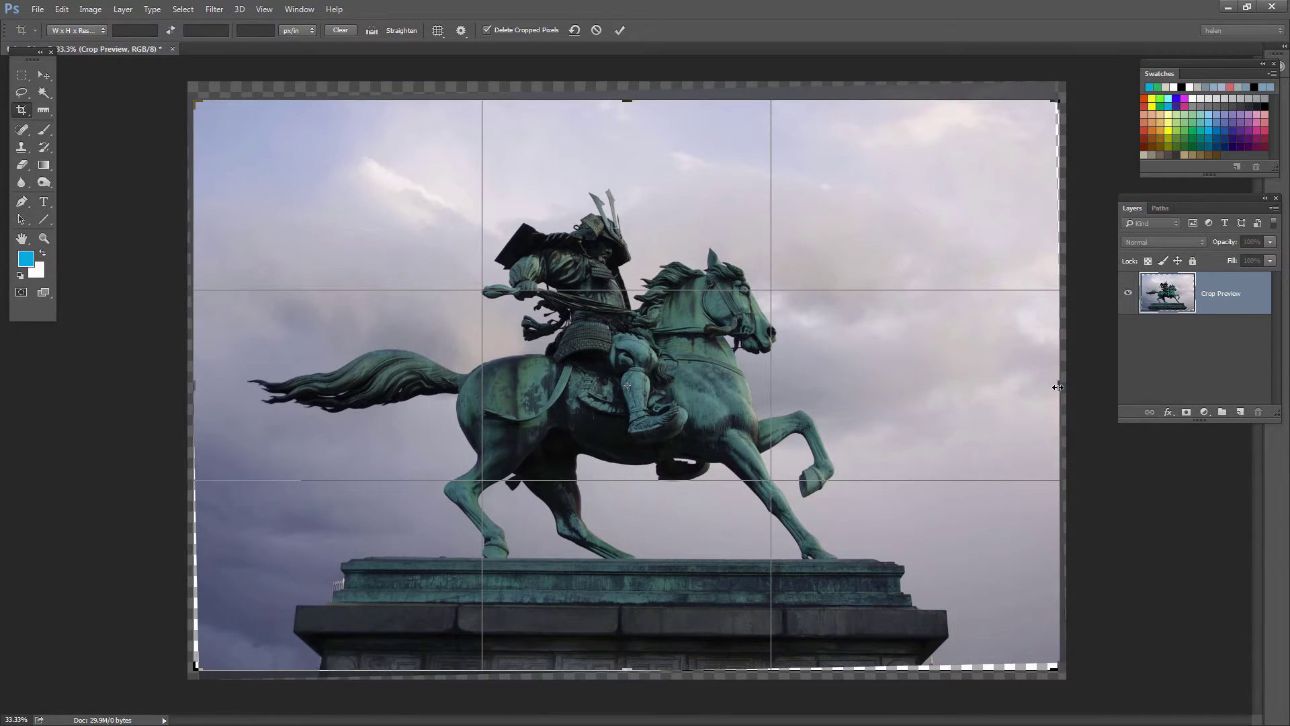
drag(1058, 387, 1053, 387)
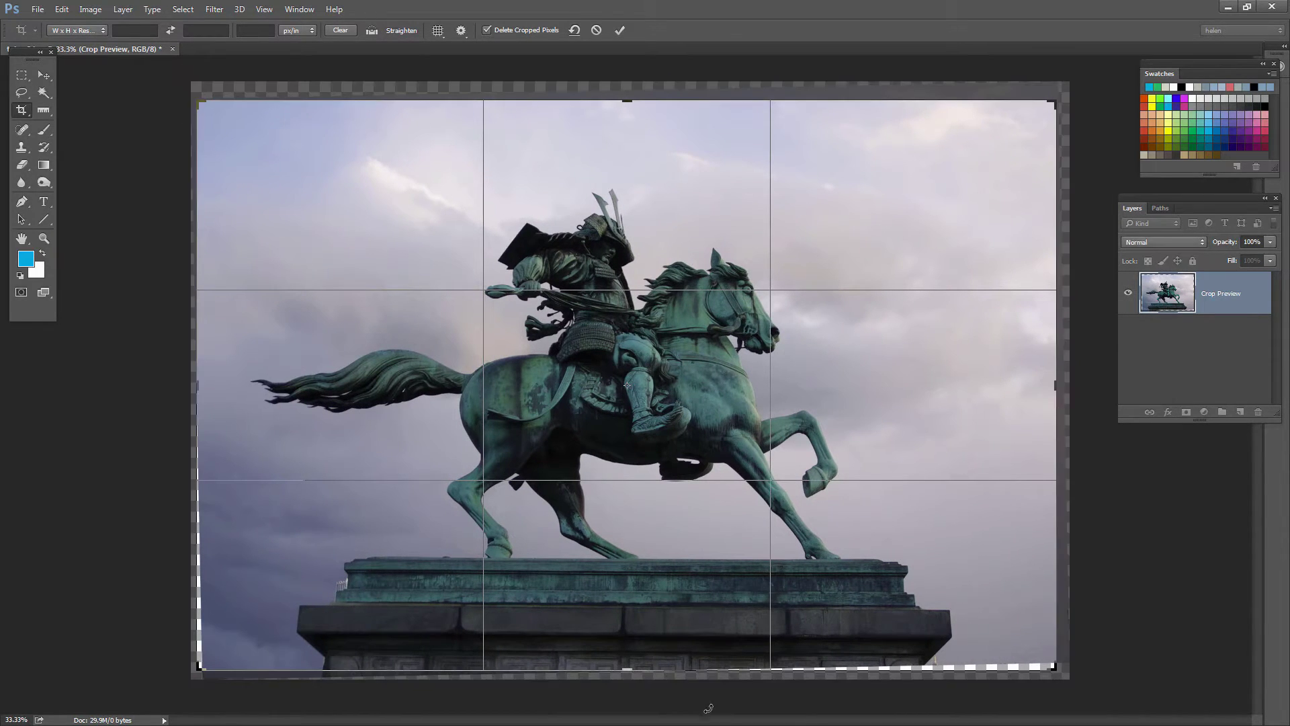
drag(628, 670, 630, 665)
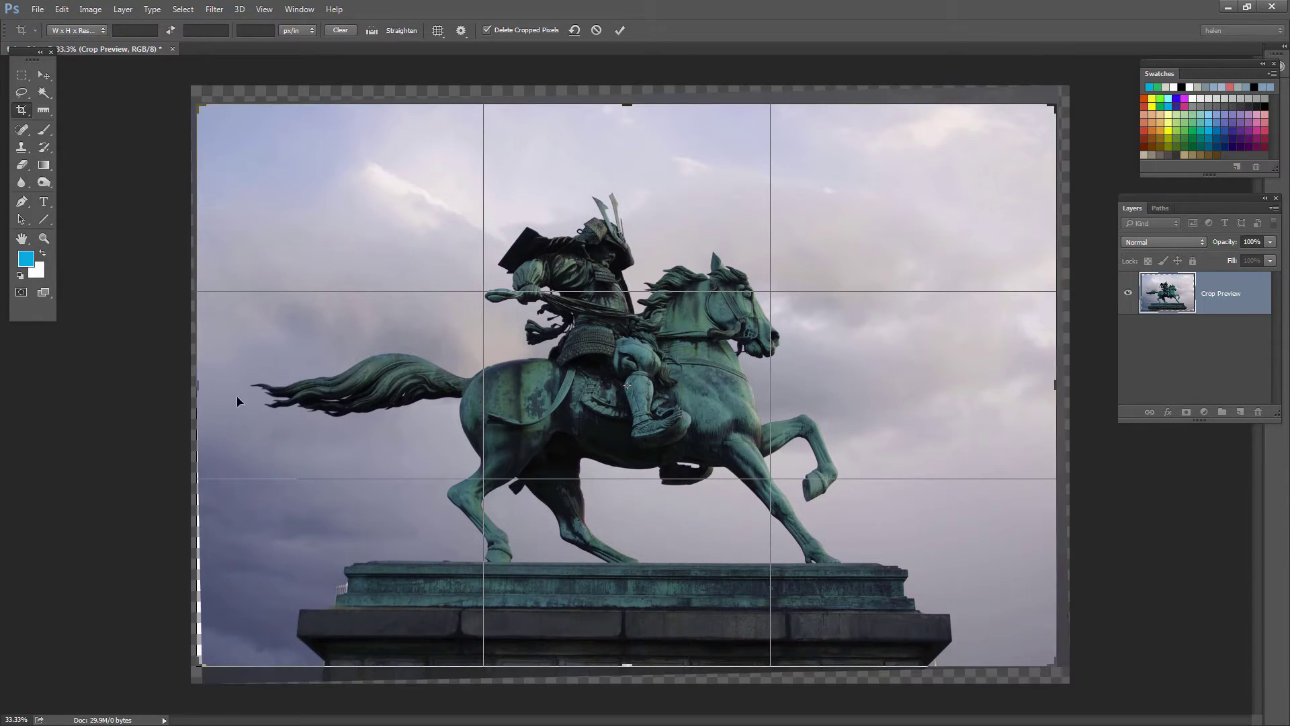
drag(202, 387, 206, 388)
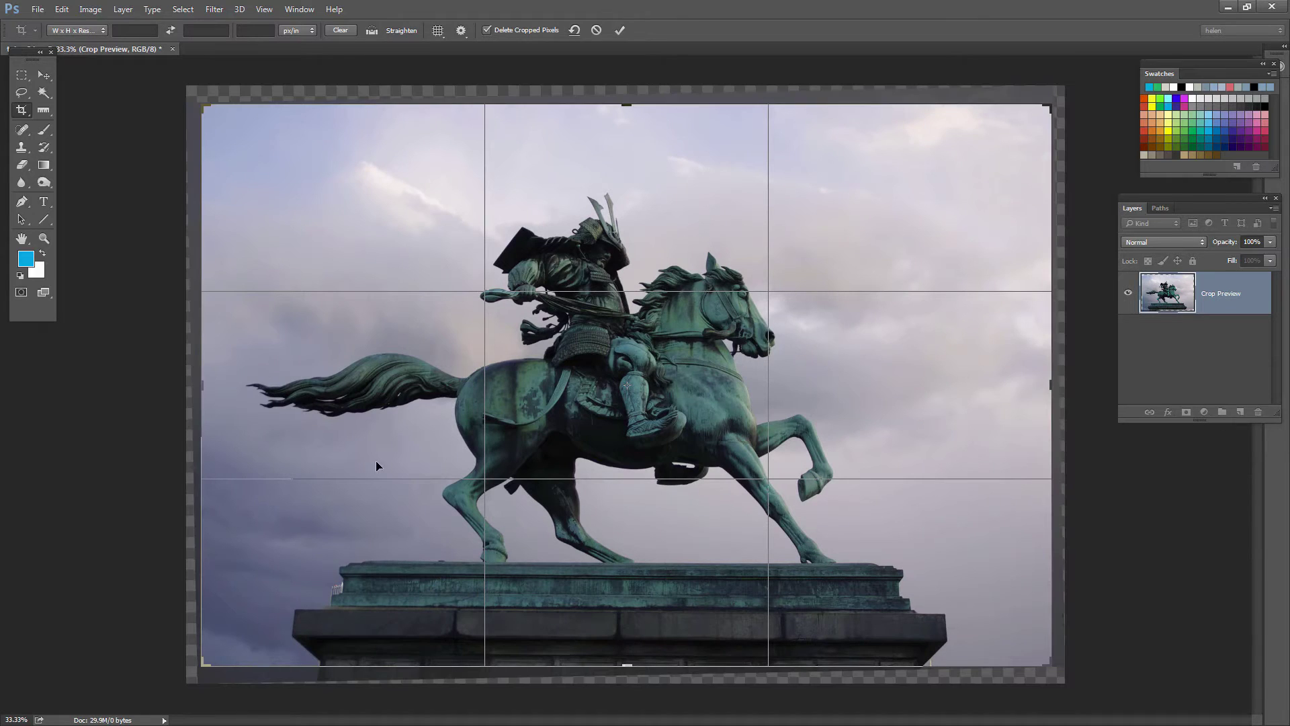
click(619, 29)
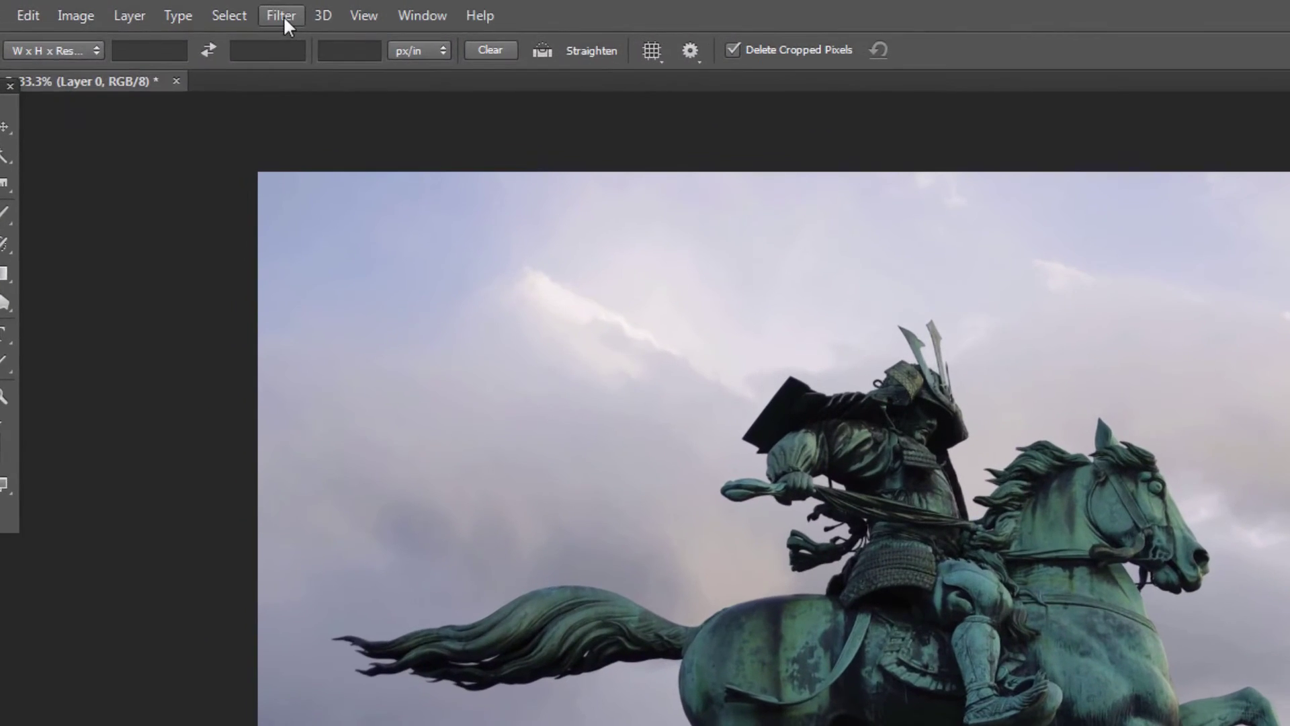
Convert the photo layer to a smart object for smart filters.
click(215, 10)
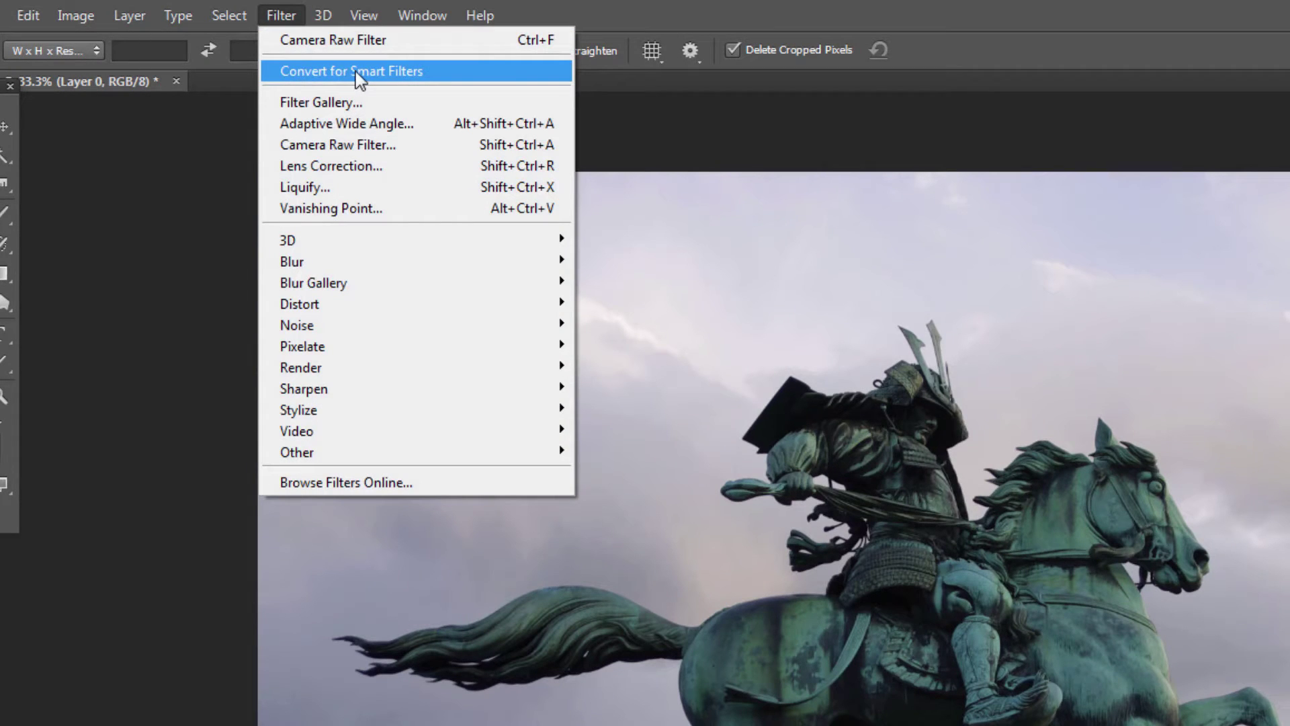
click(356, 71)
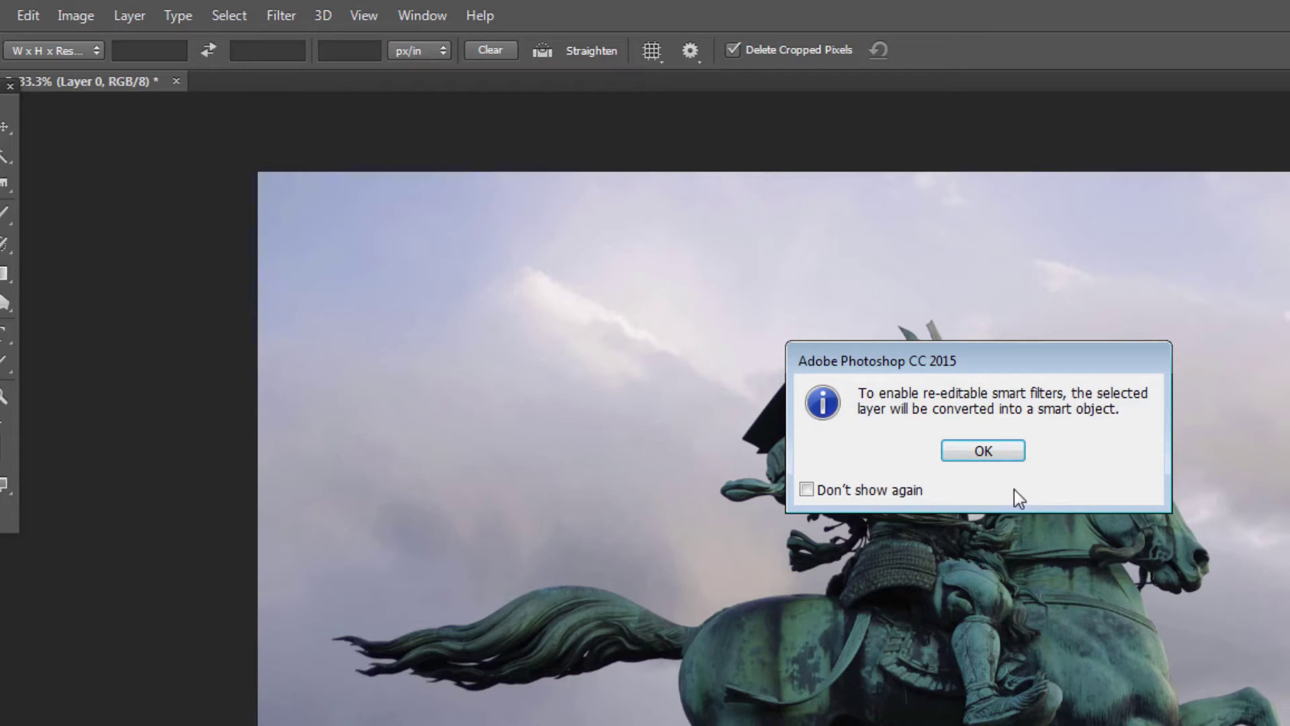
click(981, 451)
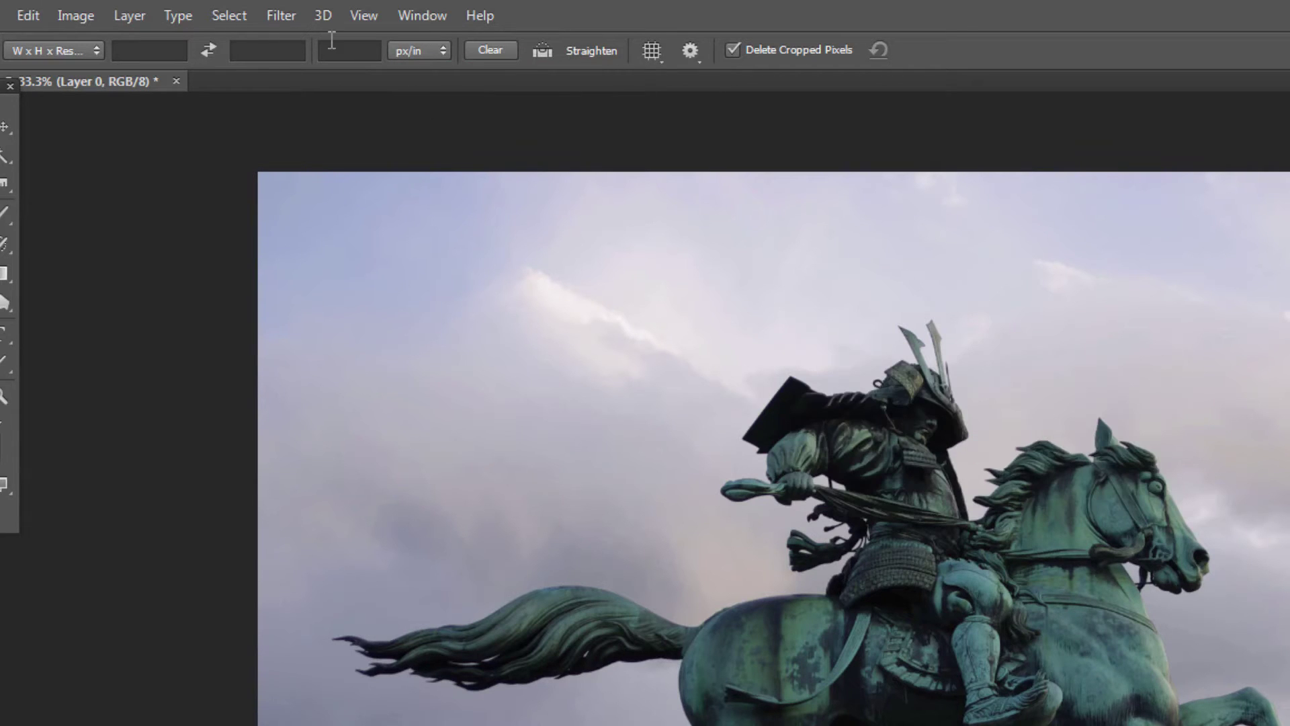
Open the Camera Raw Filter and correct the white balance to Temperature +6, Tint +4 by sampling the dark stone plinth.
click(279, 12)
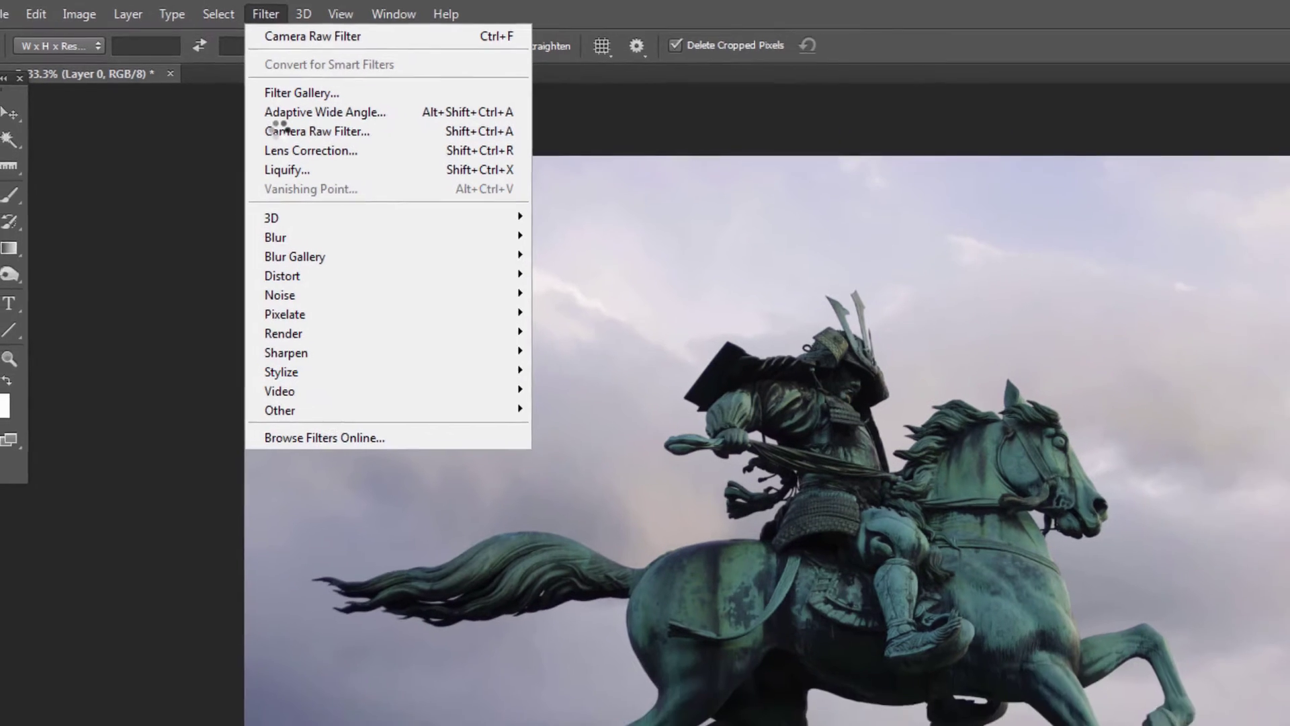
click(298, 146)
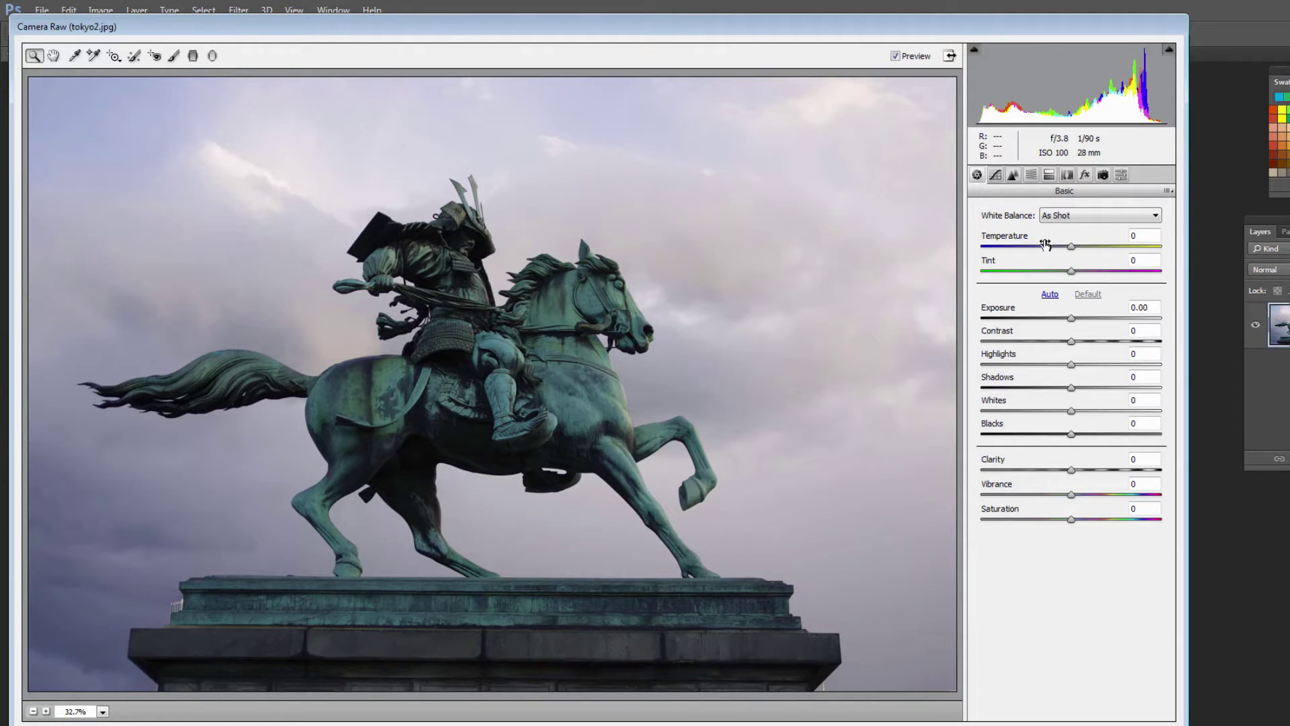
click(74, 57)
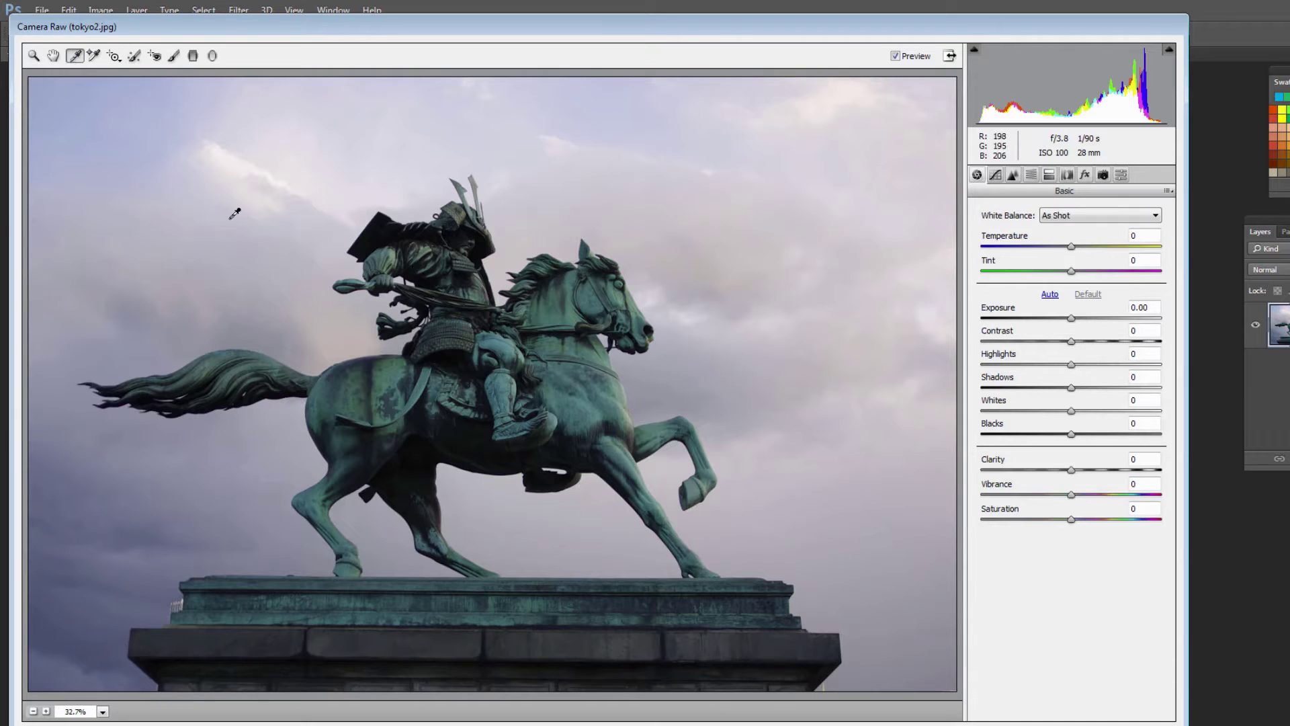
click(405, 639)
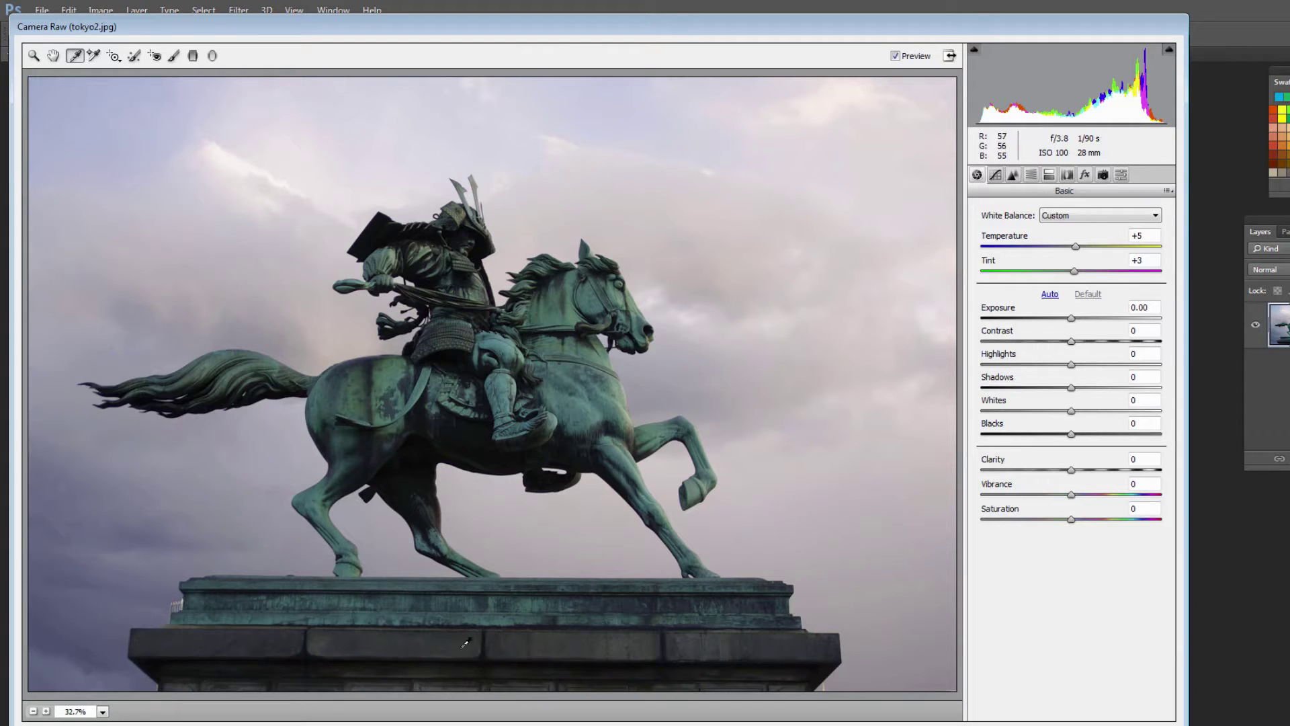
click(607, 636)
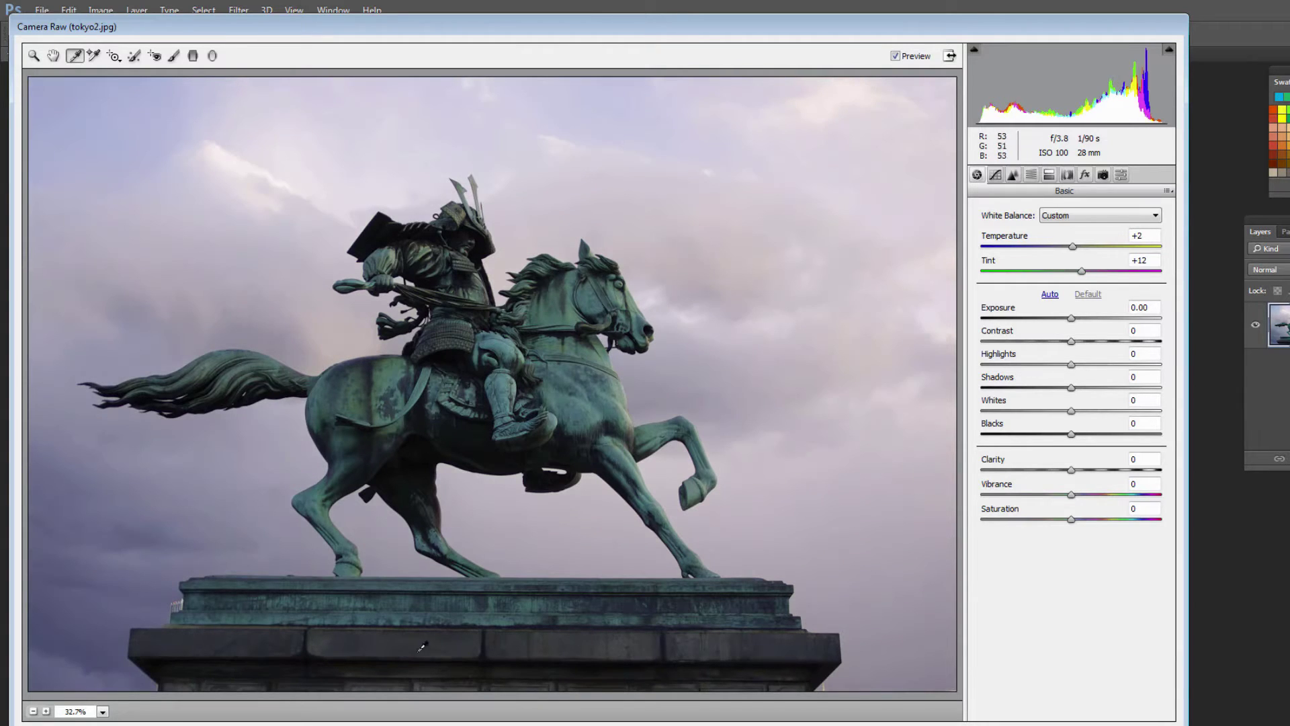
click(373, 636)
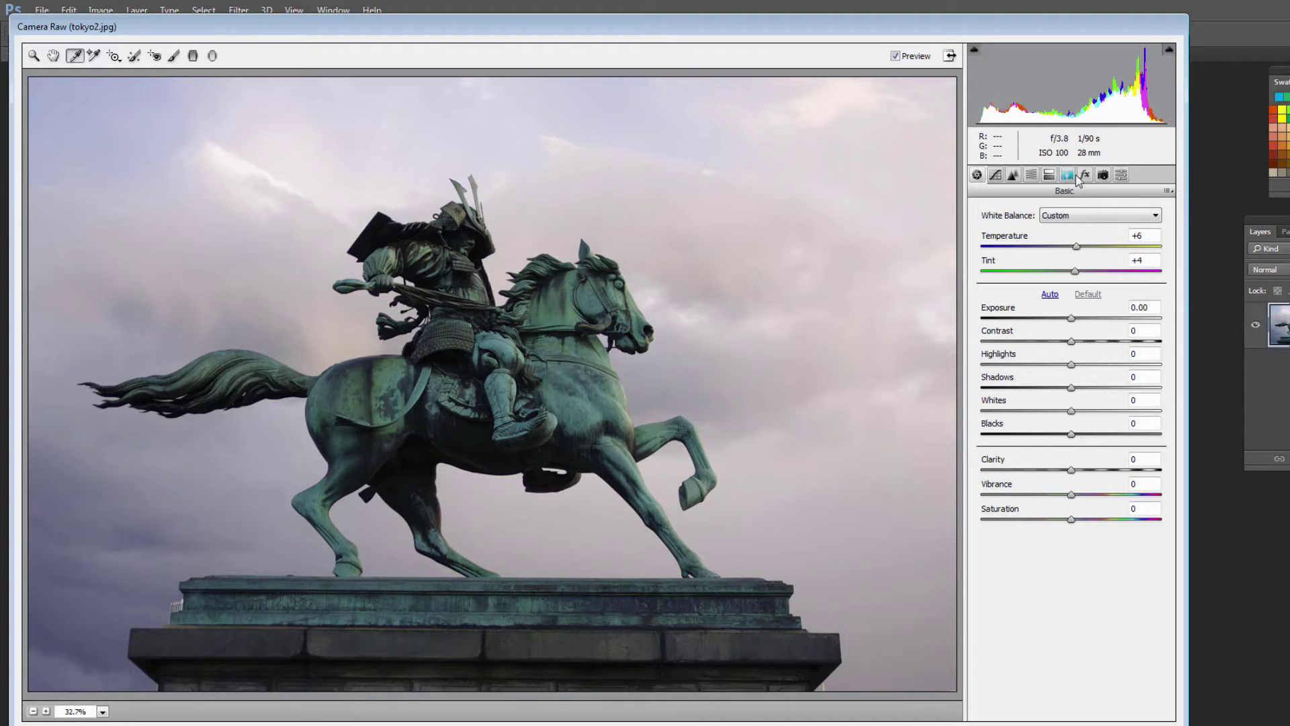
Set Exposure to +0.40, Contrast to +33, Highlights to -100 and Shadows to +44.
drag(1071, 319, 1078, 342)
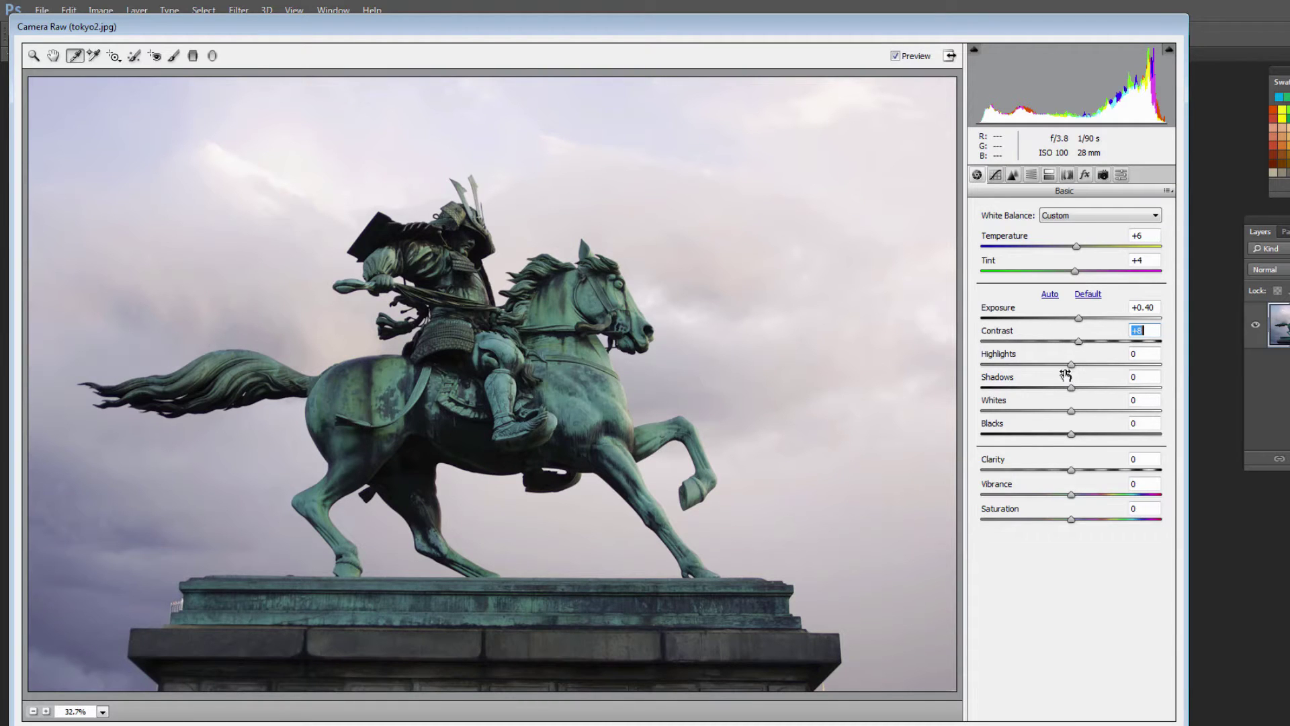
drag(1073, 392, 1117, 395)
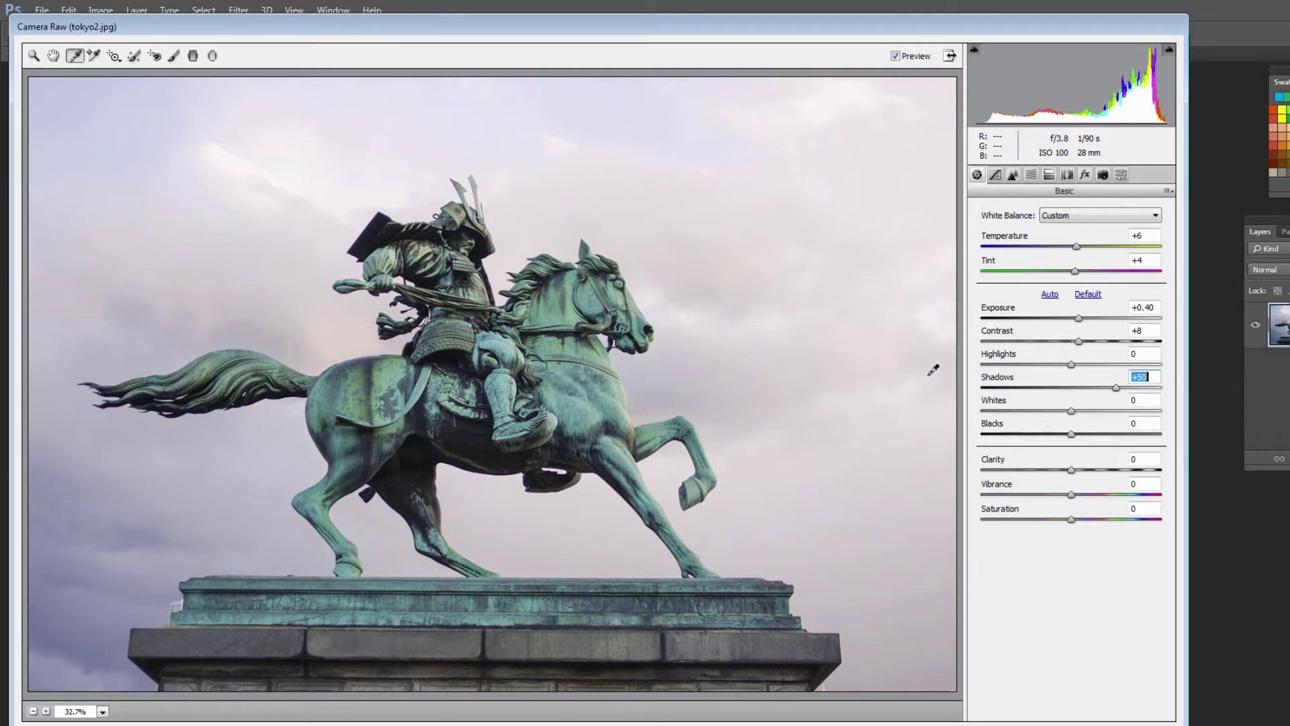
drag(1118, 389, 1114, 389)
drag(1078, 342, 983, 386)
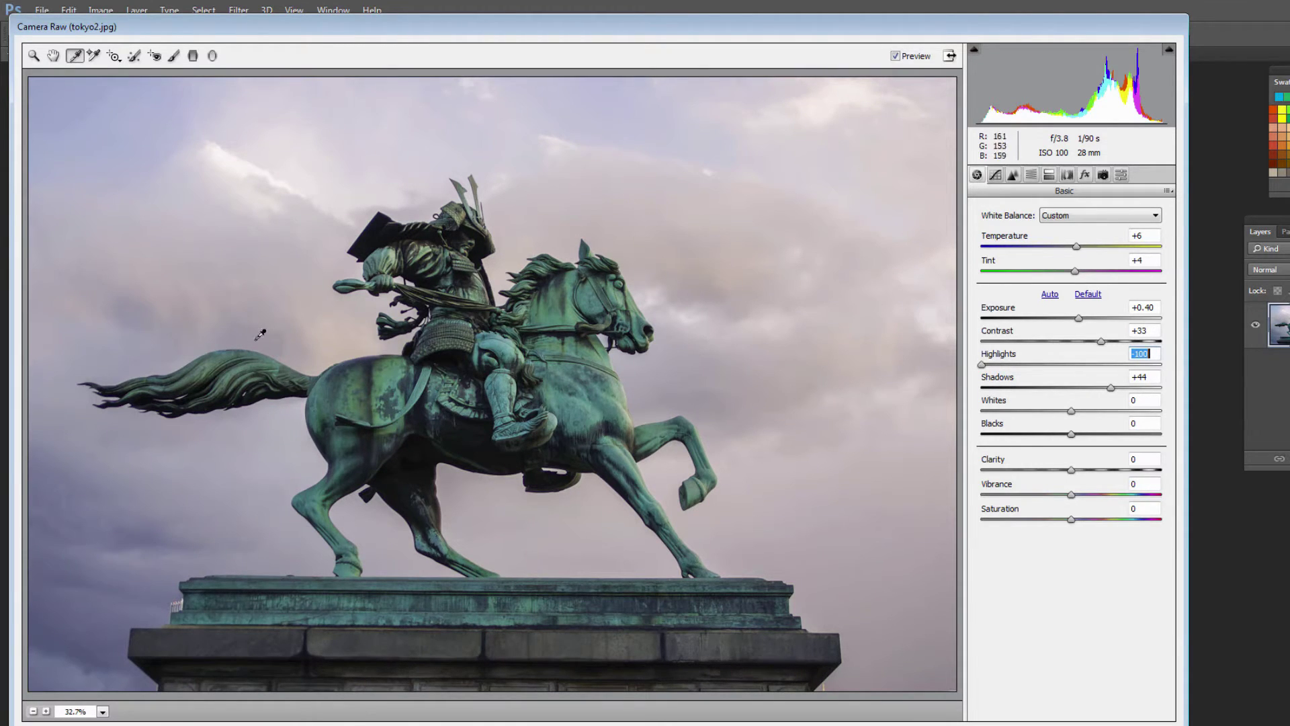
Set Whites to +21 and Blacks to -2, using the clipping previews to limit blown highlights and crushed shadows.
alt+click(1071, 411)
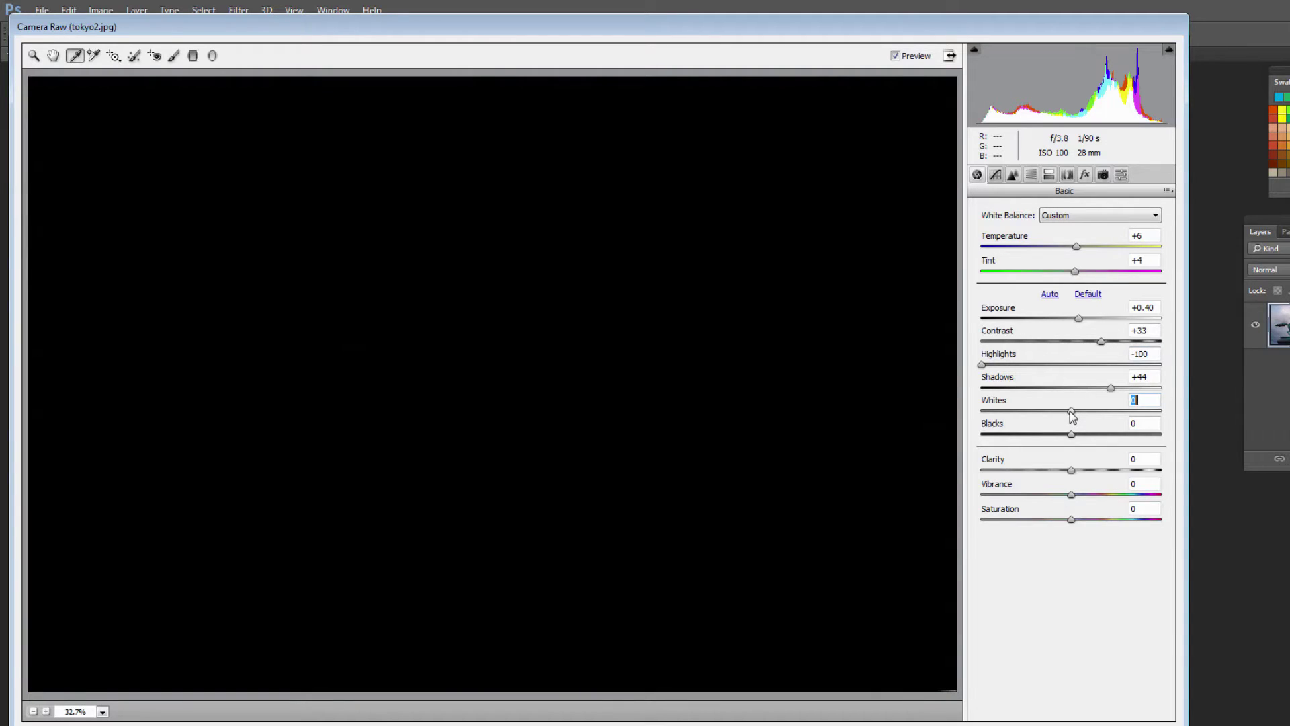
drag(1071, 412, 1104, 413)
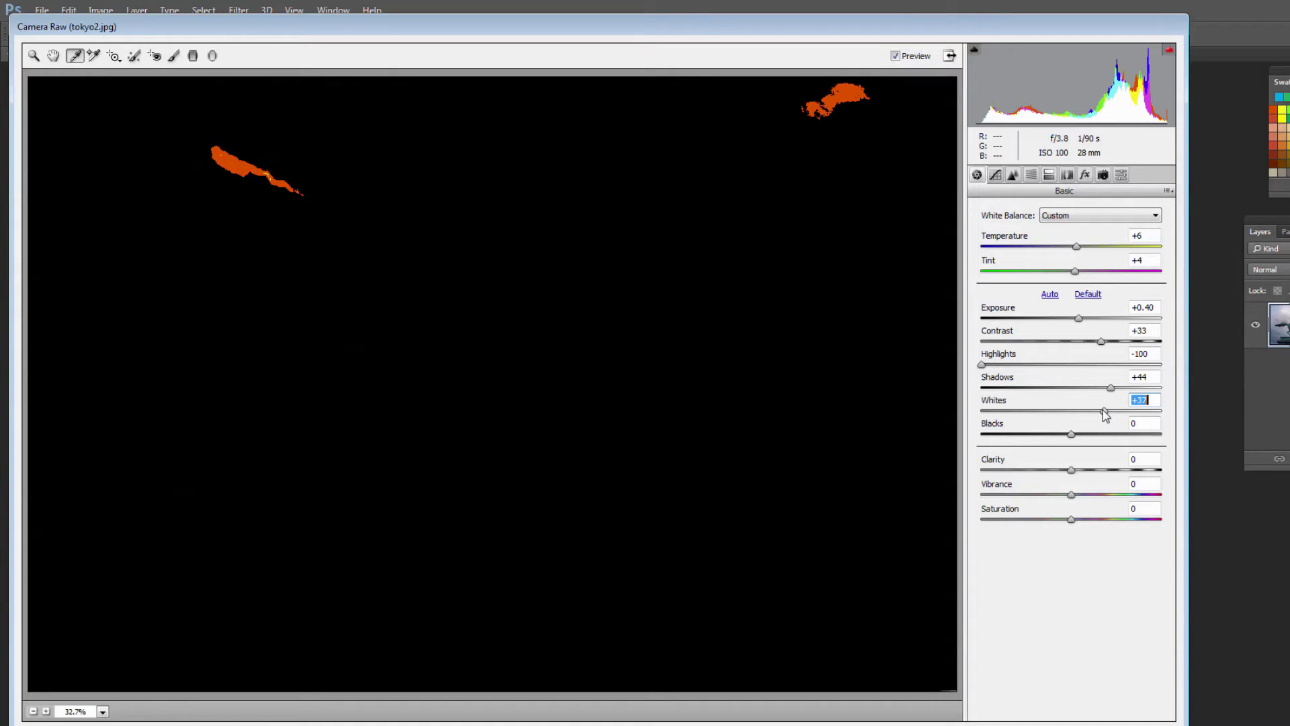
drag(1103, 409, 1089, 420)
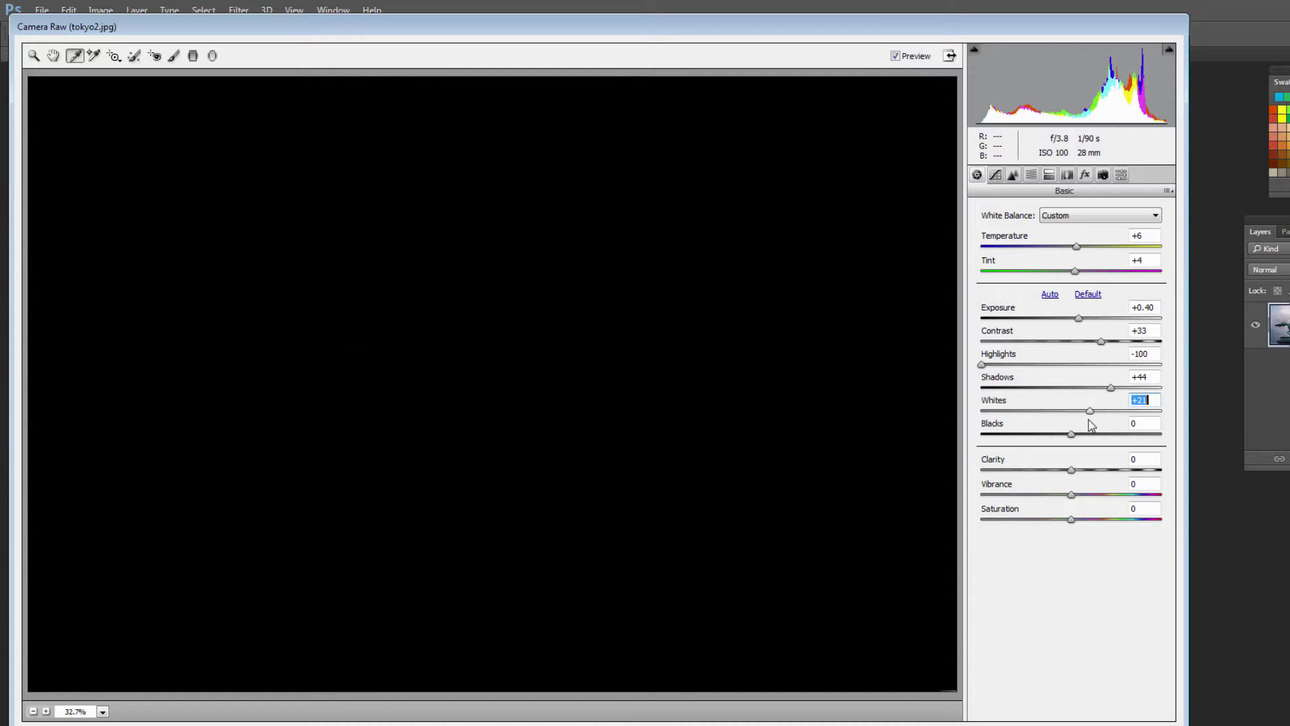
drag(1092, 425, 1088, 424)
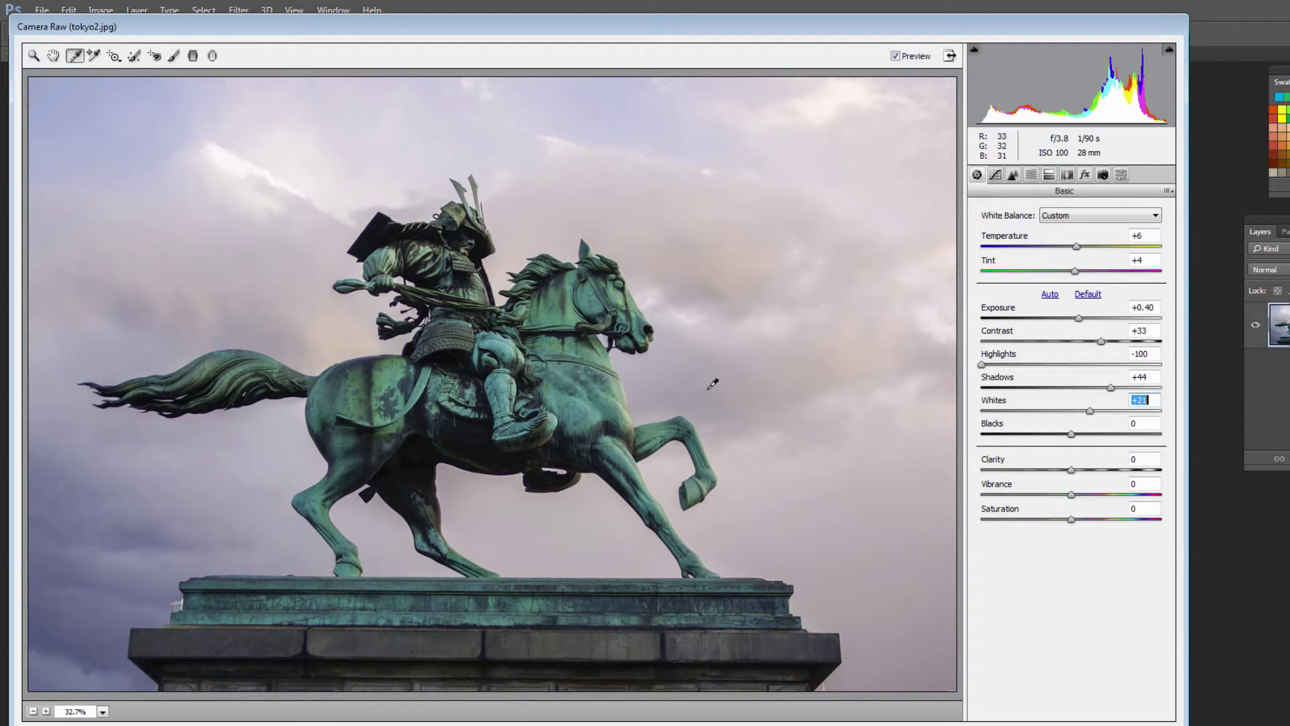
alt+click(1072, 437)
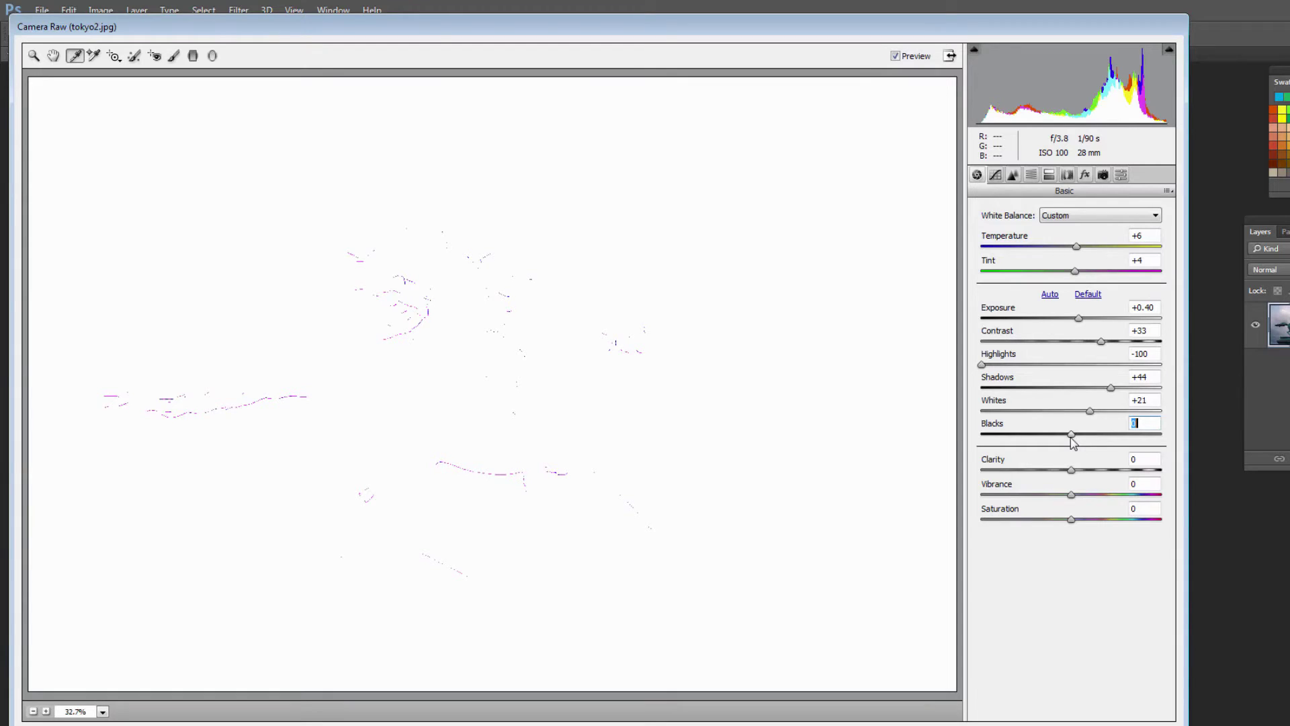
drag(1070, 436, 1068, 439)
Set Clarity to +20 and Saturation to +2, and raise Vibrance slightly.
drag(1073, 446, 1089, 473)
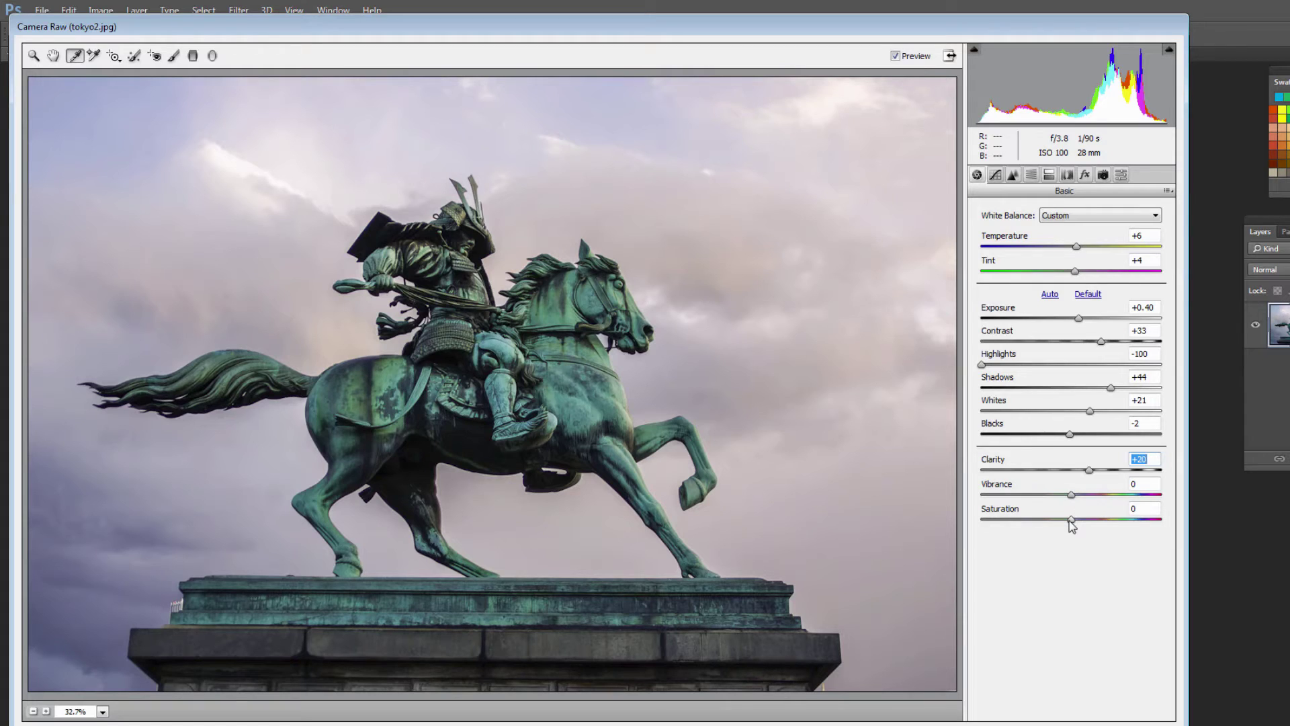
drag(1069, 519, 1071, 518)
click(1072, 496)
drag(1073, 498, 1082, 503)
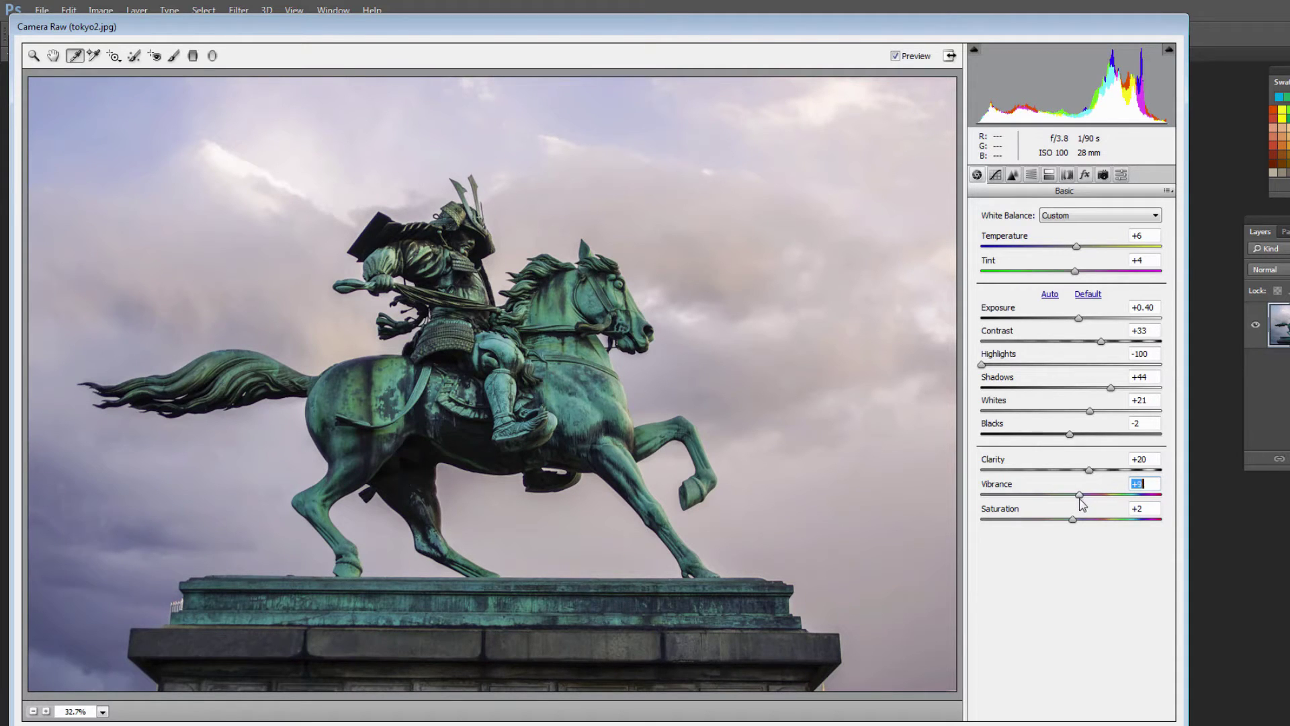
drag(1080, 498, 1078, 500)
Try the Medium Contrast and Strong Contrast point tone curves and return the curve to Linear.
click(997, 176)
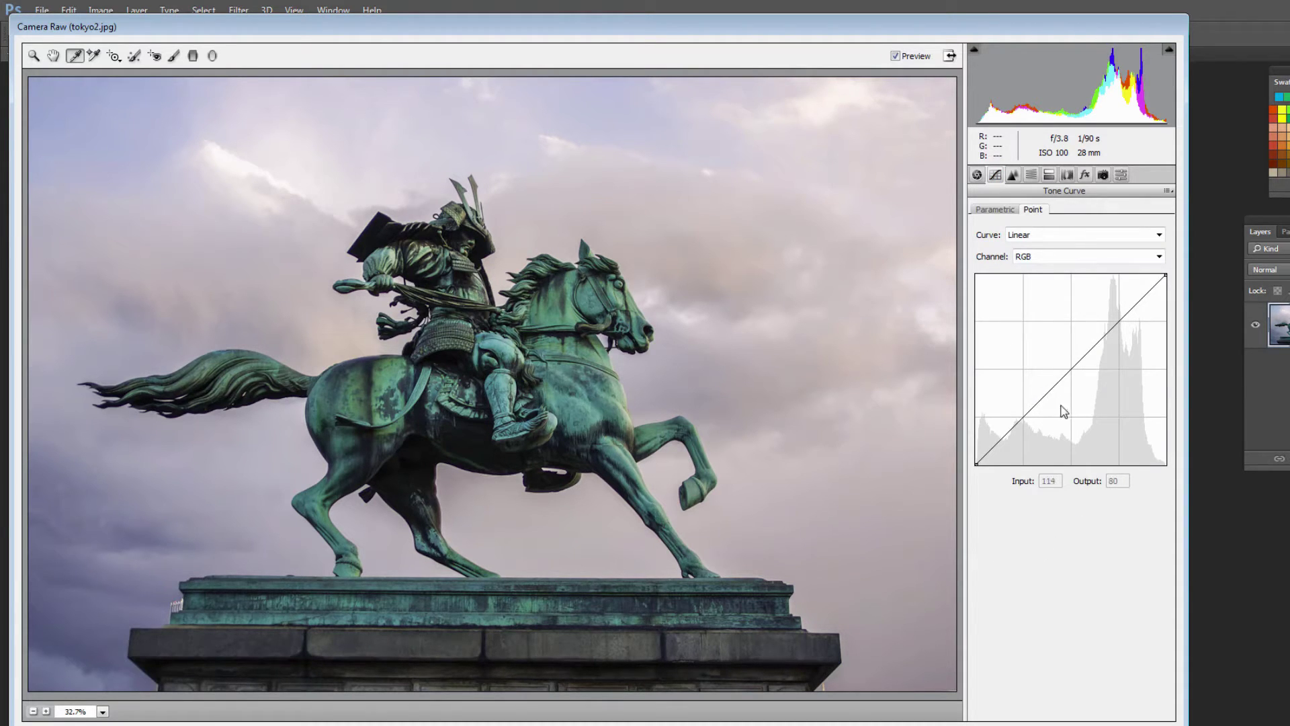
click(1065, 239)
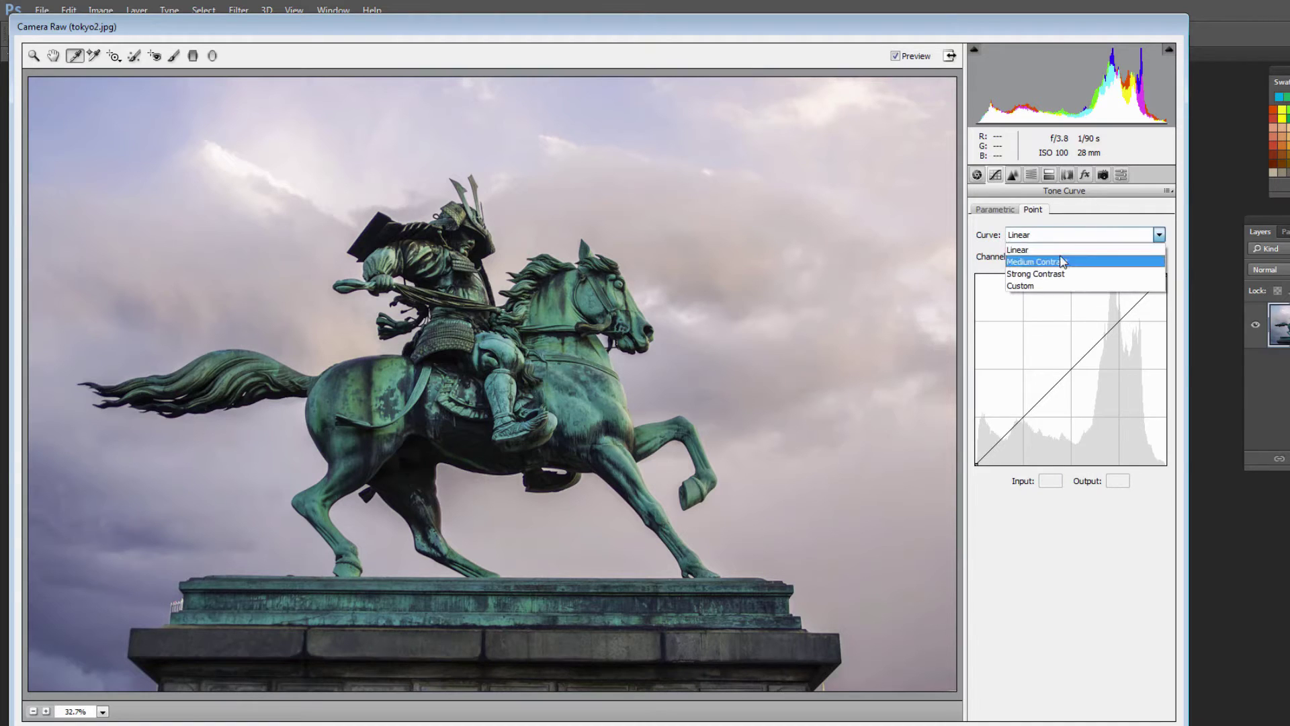
click(1059, 258)
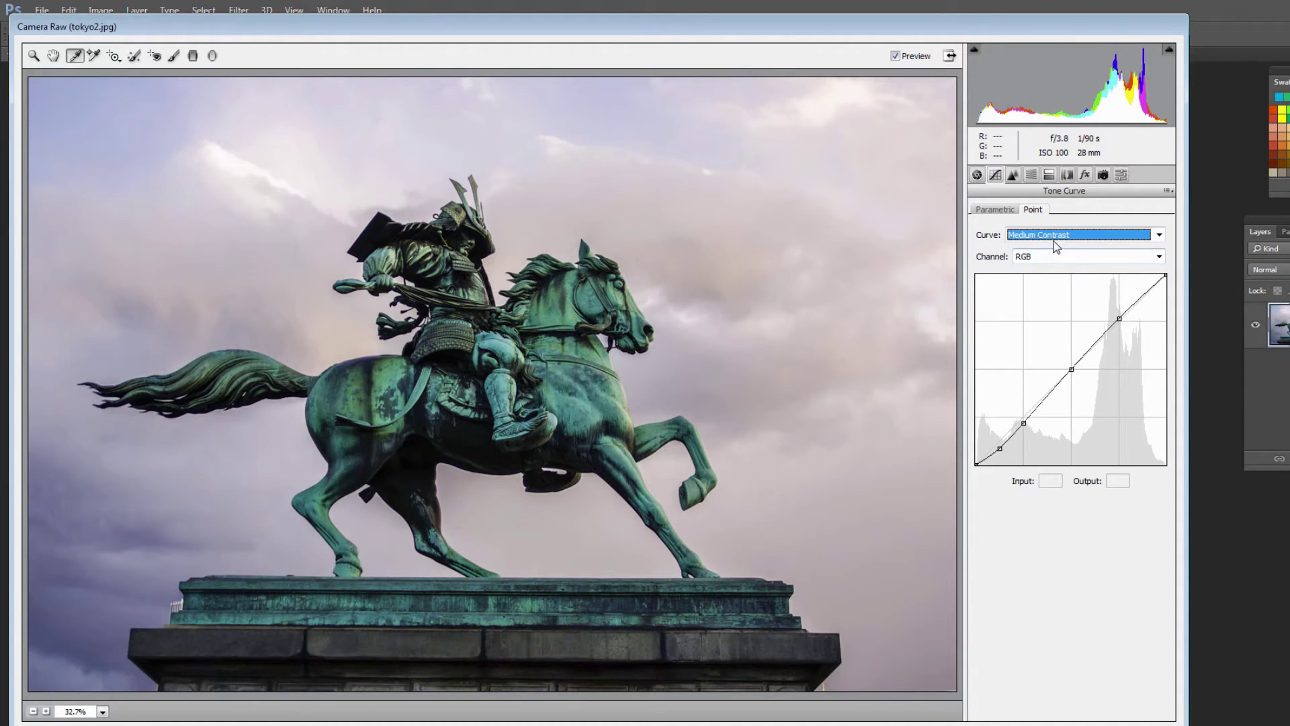
click(1058, 236)
click(1058, 274)
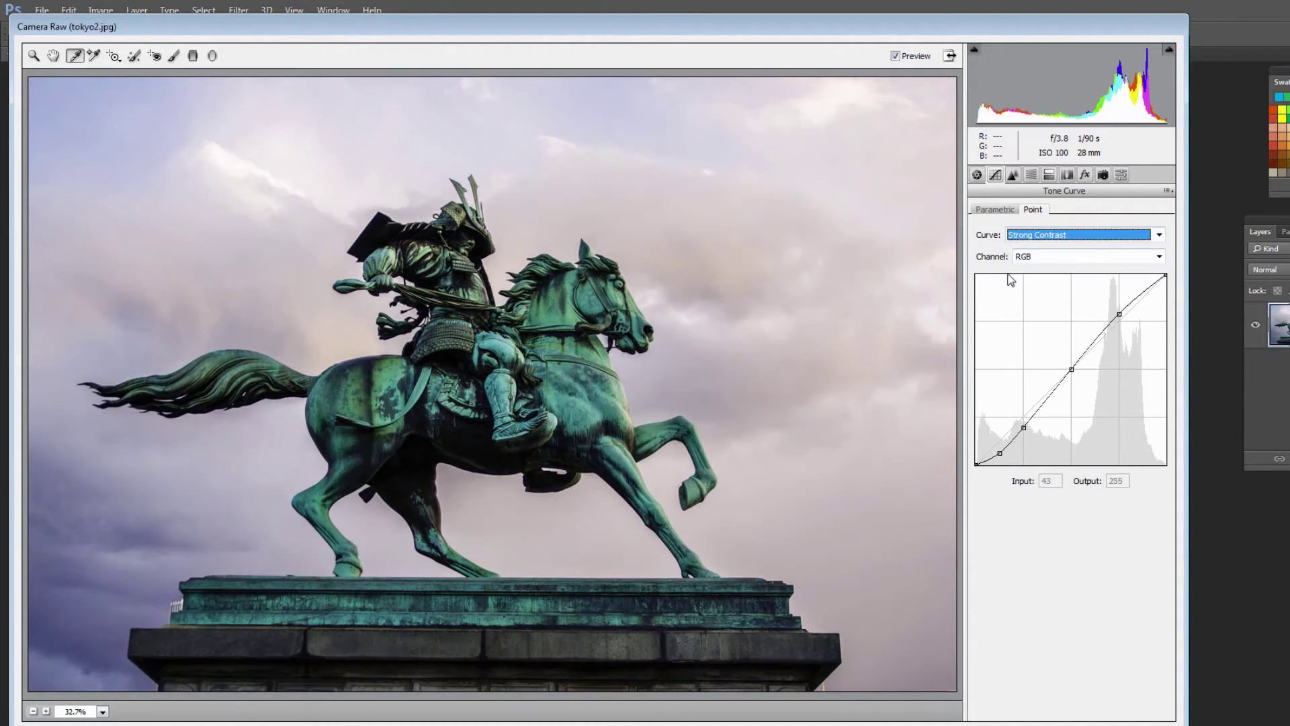
click(1050, 235)
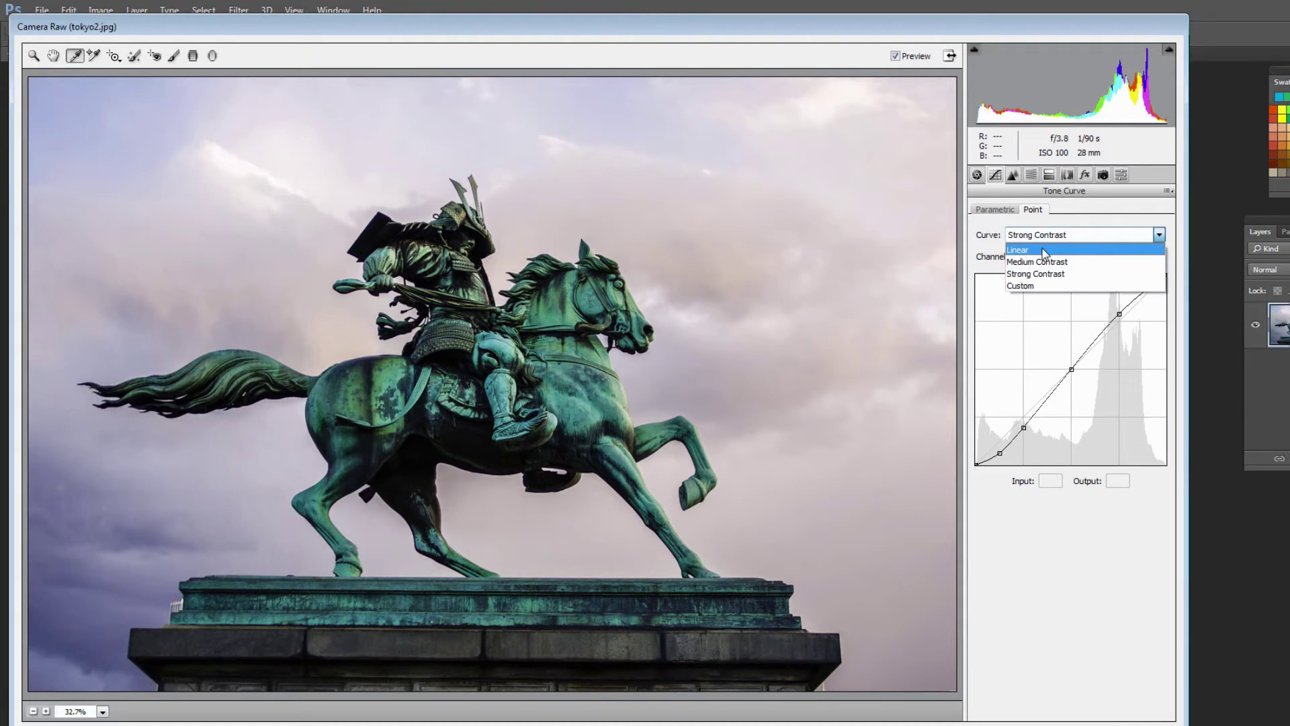
click(1035, 246)
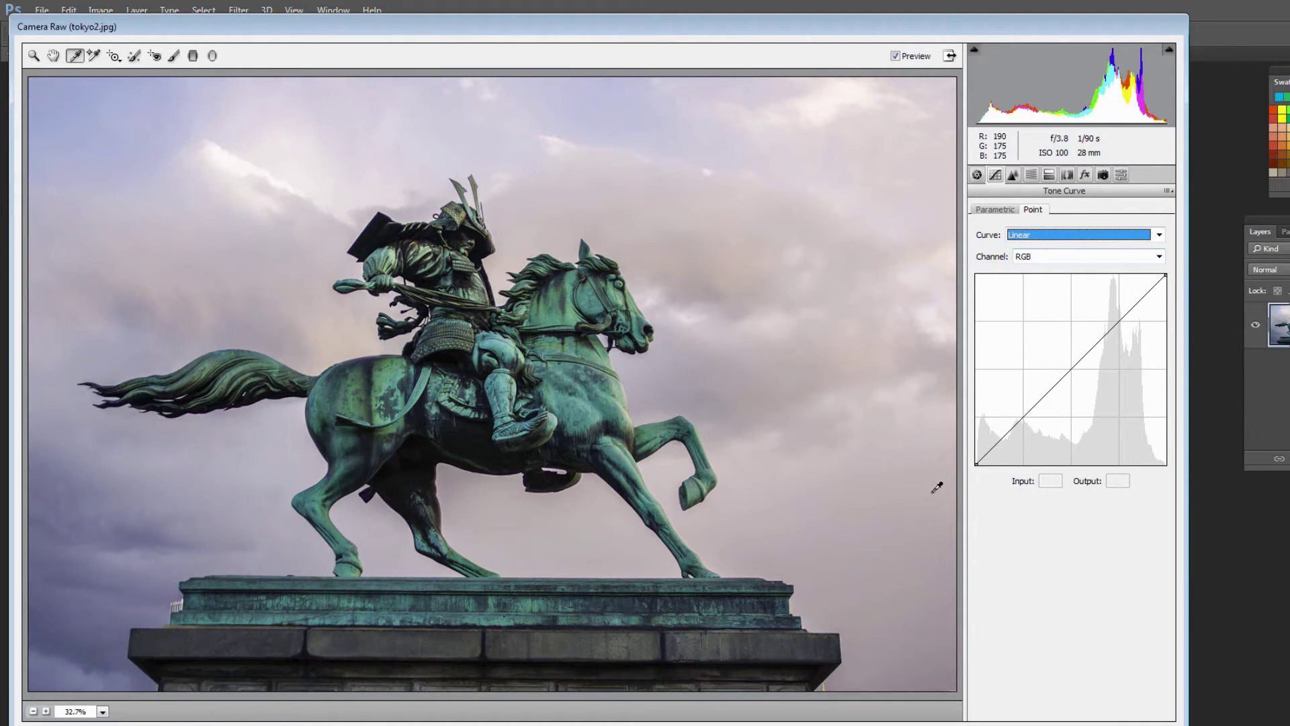
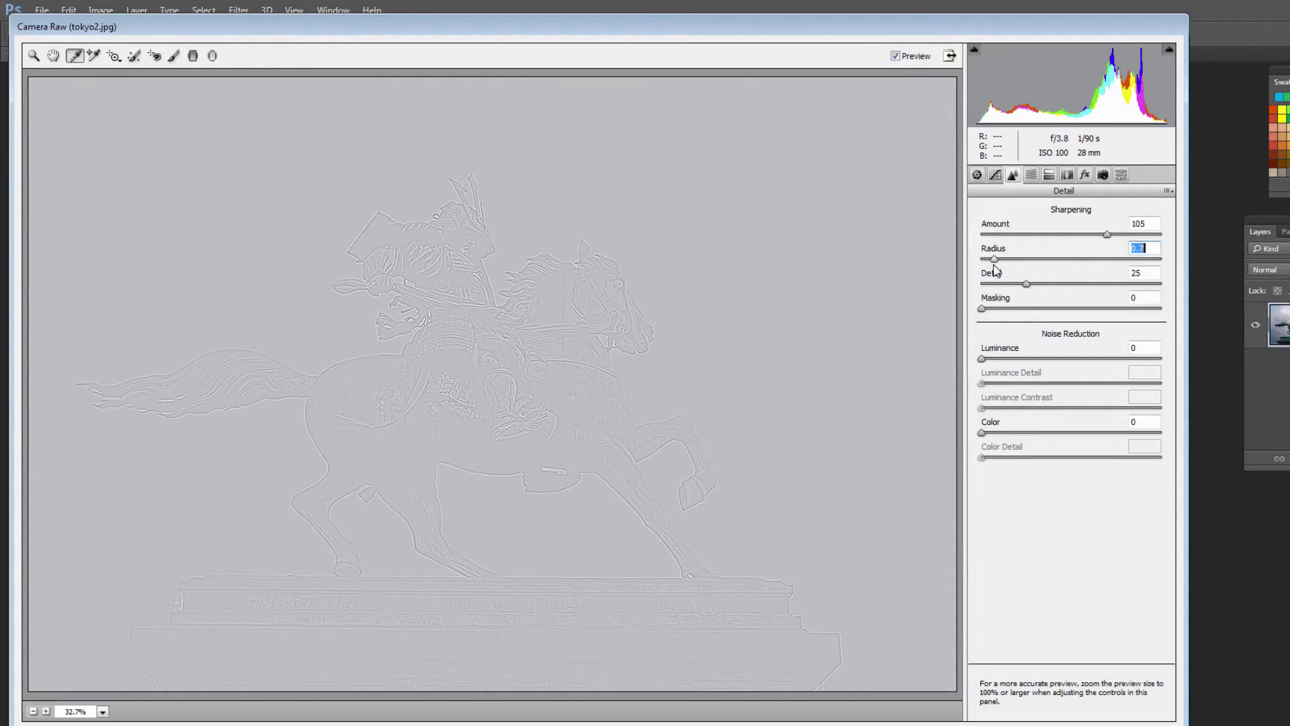
Set the sharpening Radius to 0.7 and Detail to 16, using the greyscale edge preview.
drag(996, 271, 997, 271)
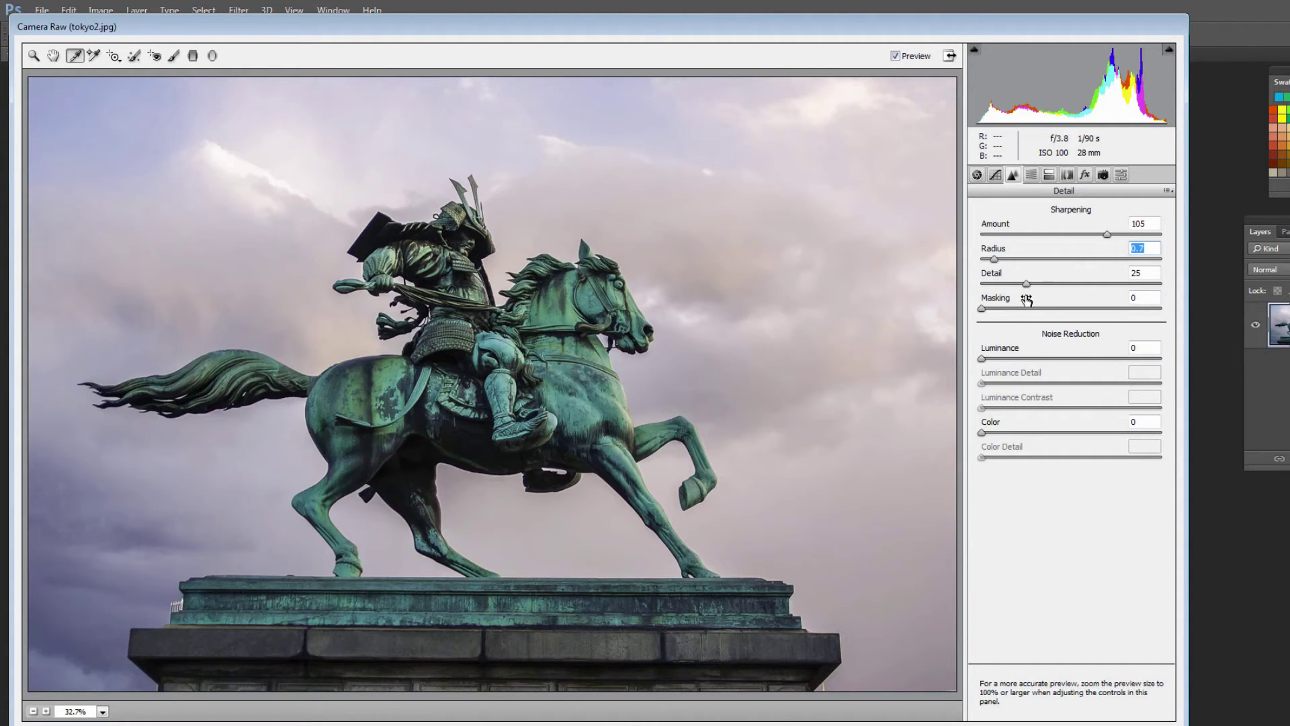
alt+click(1026, 284)
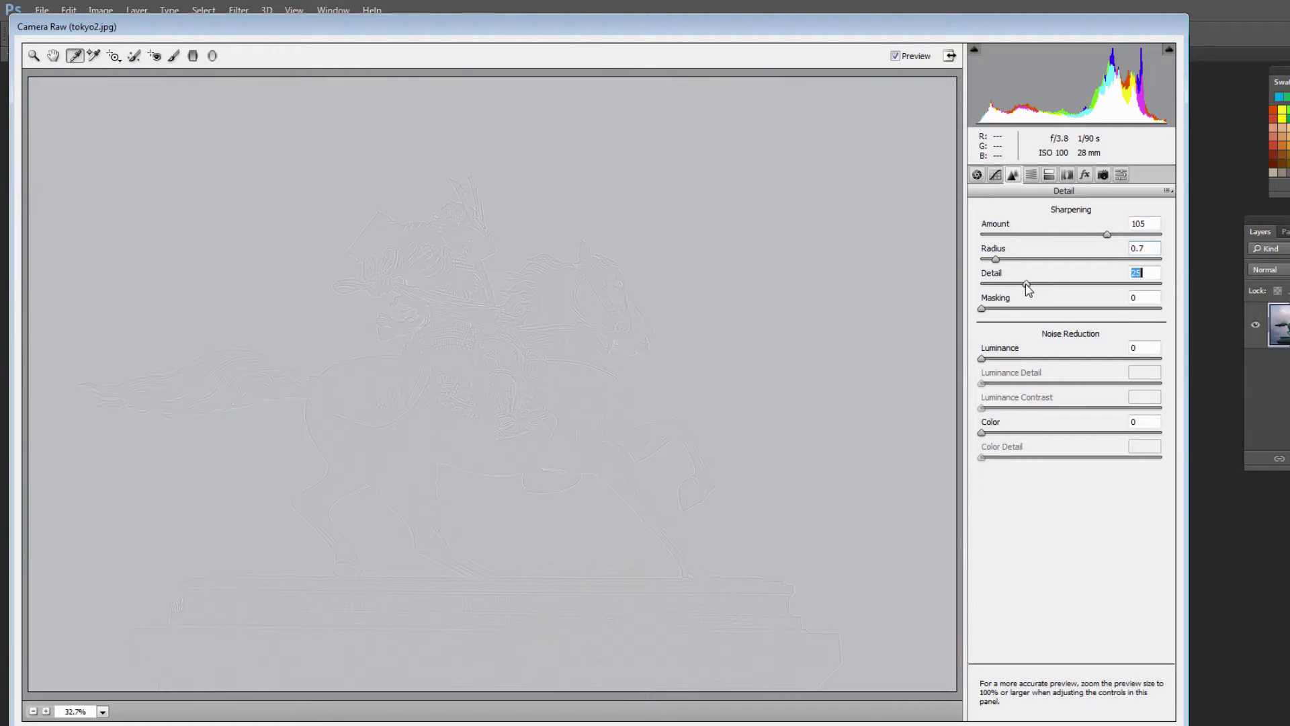
drag(1009, 300, 1012, 297)
drag(1012, 299, 1008, 294)
Set the sharpening Masking to 82 to restrict it to the statue's edges, and reduce the Amount to 79.
key(Tab)
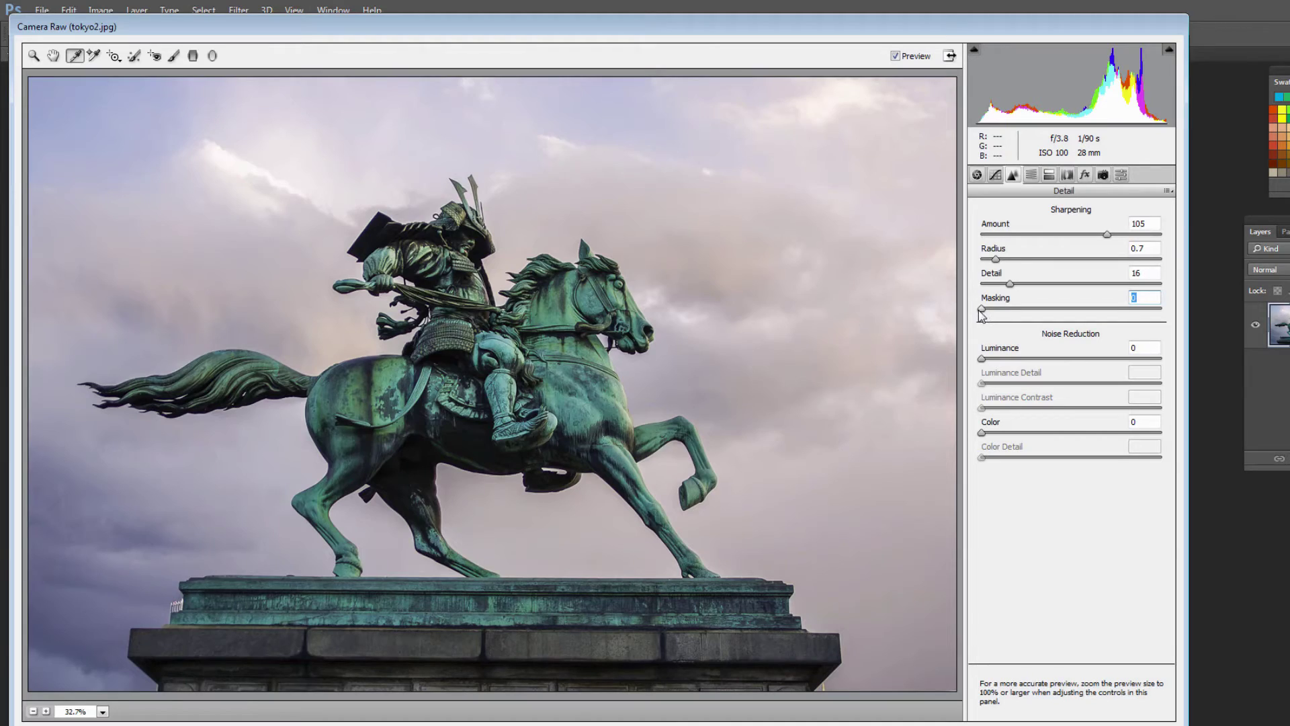
drag(981, 312, 1127, 318)
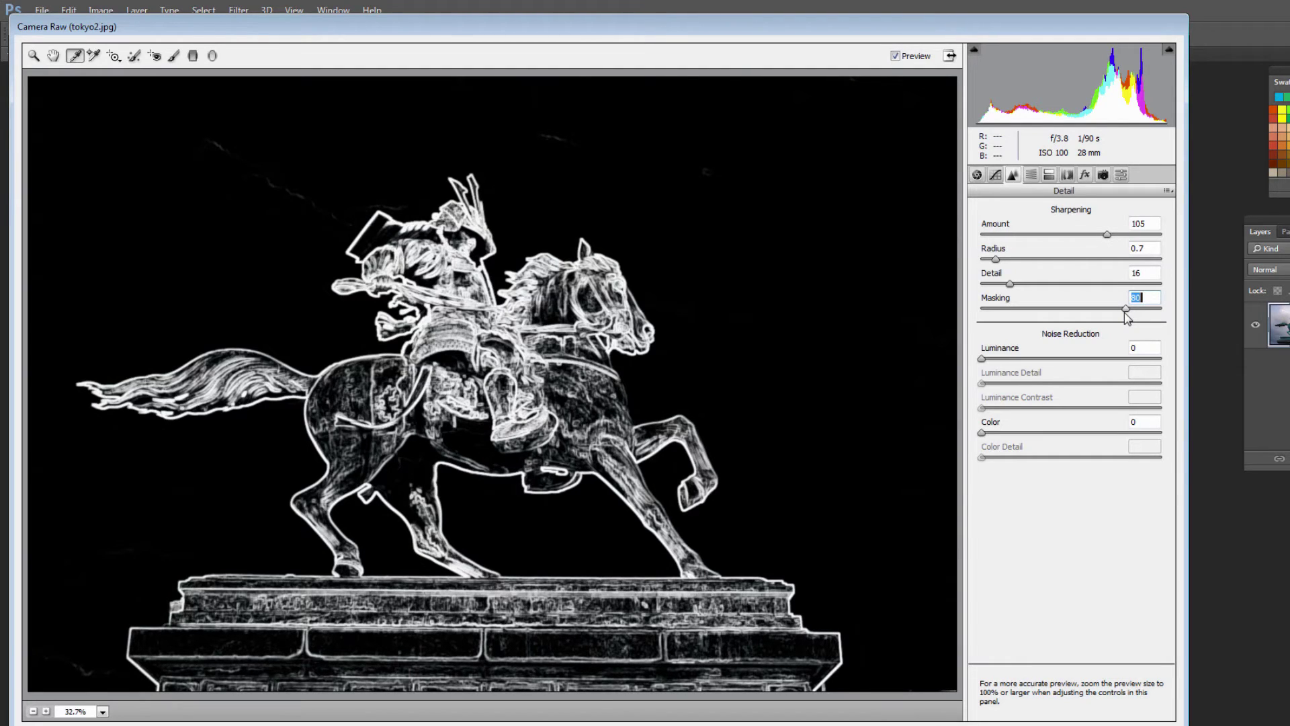
drag(1127, 318, 1130, 327)
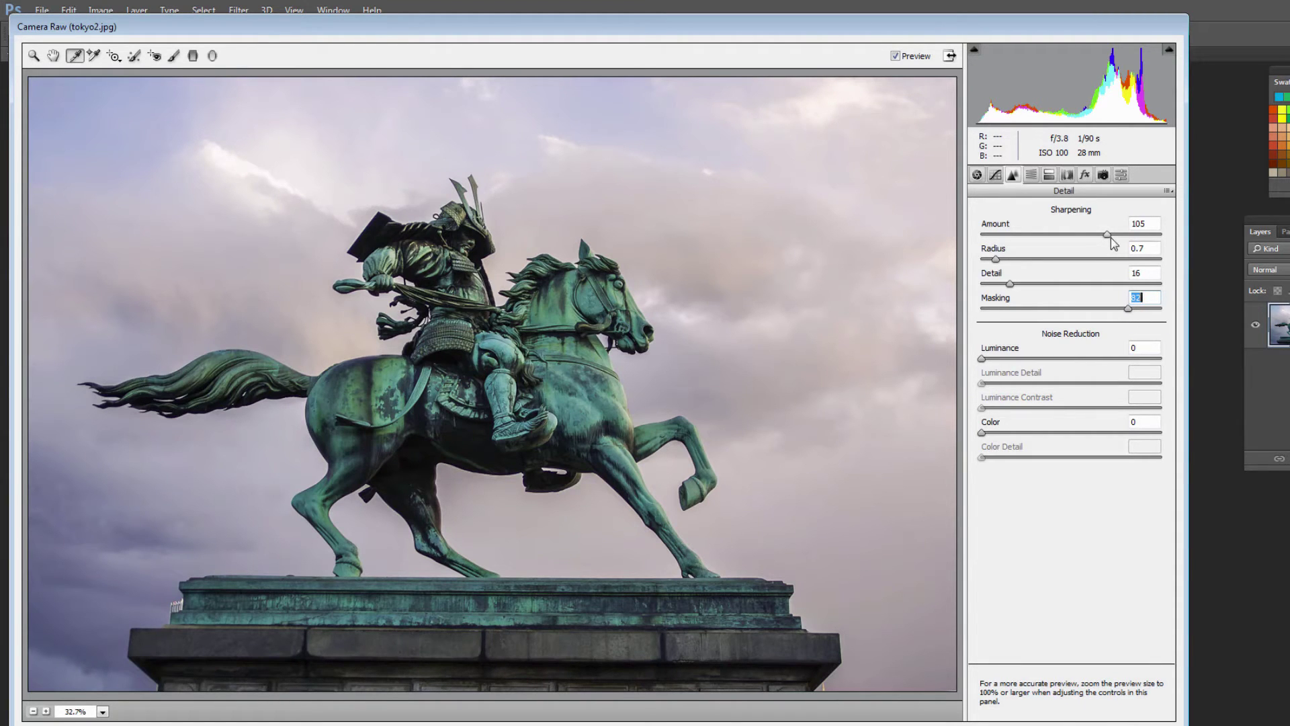
drag(1111, 237, 1085, 262)
Add an elliptical Radial Filter over the rider's face and chest.
click(213, 57)
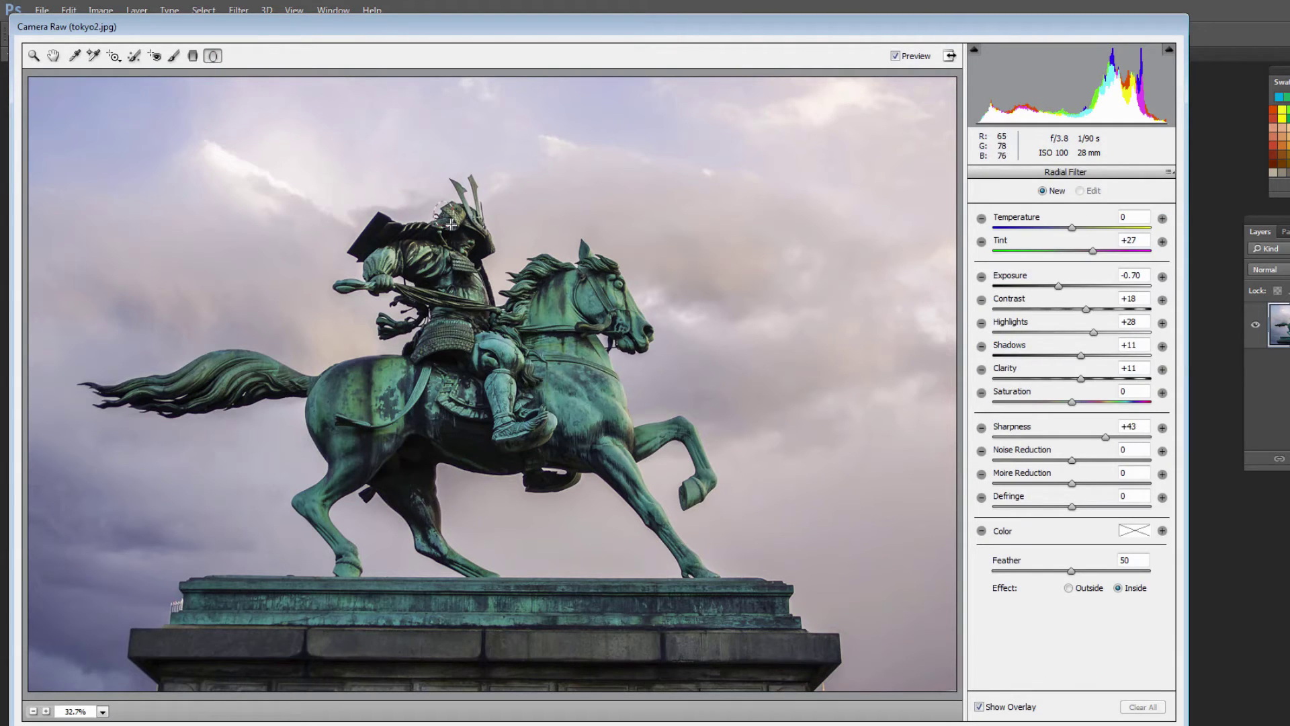
mouse_move(451, 224)
mouse_down()
mouse_move(472, 243)
mouse_move(446, 222)
mouse_move(457, 248)
mouse_up()
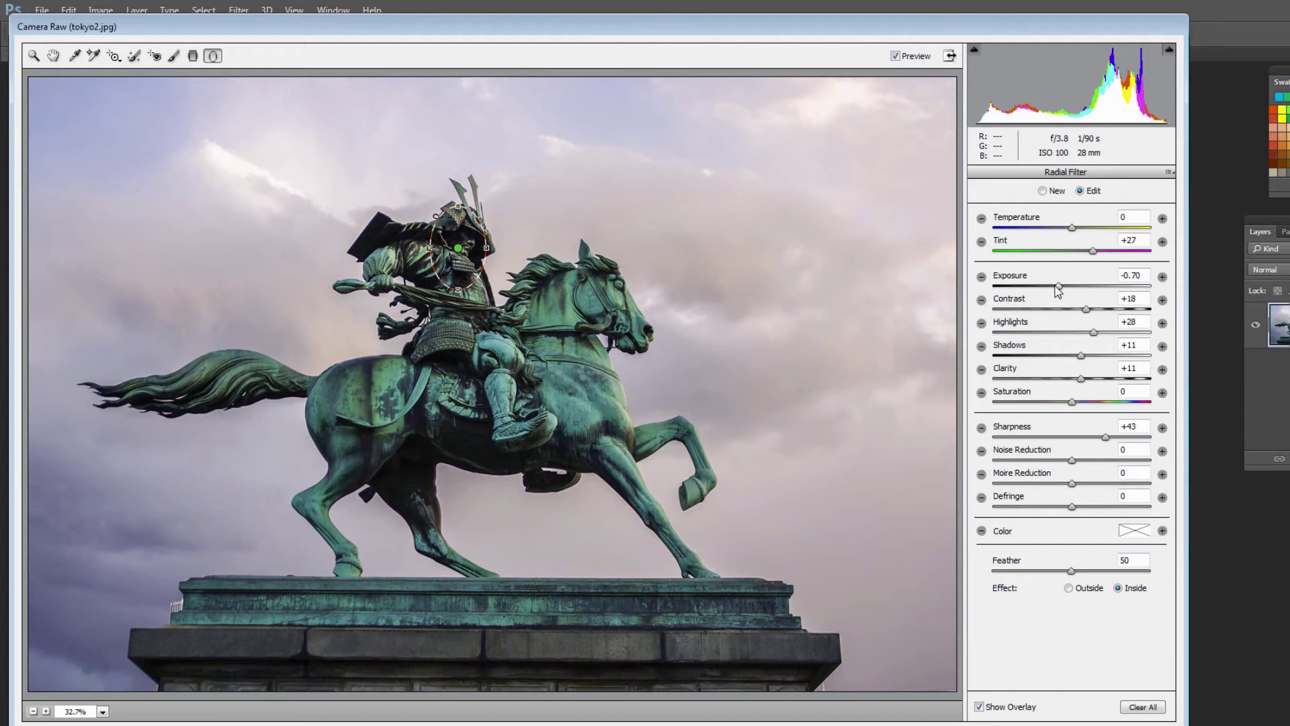
Test the radial filter's coverage with Exposure at -4.00, switching its effect to Outside and back to Inside.
drag(1060, 288, 953, 303)
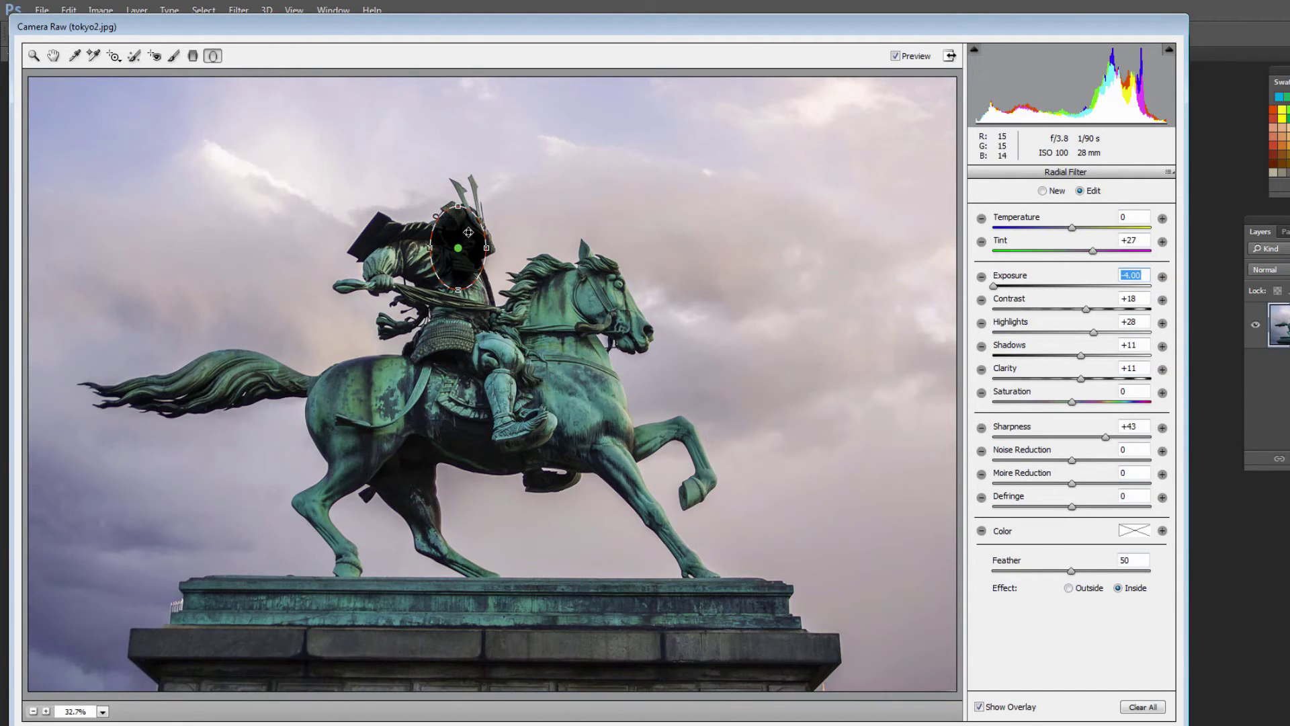
click(1069, 589)
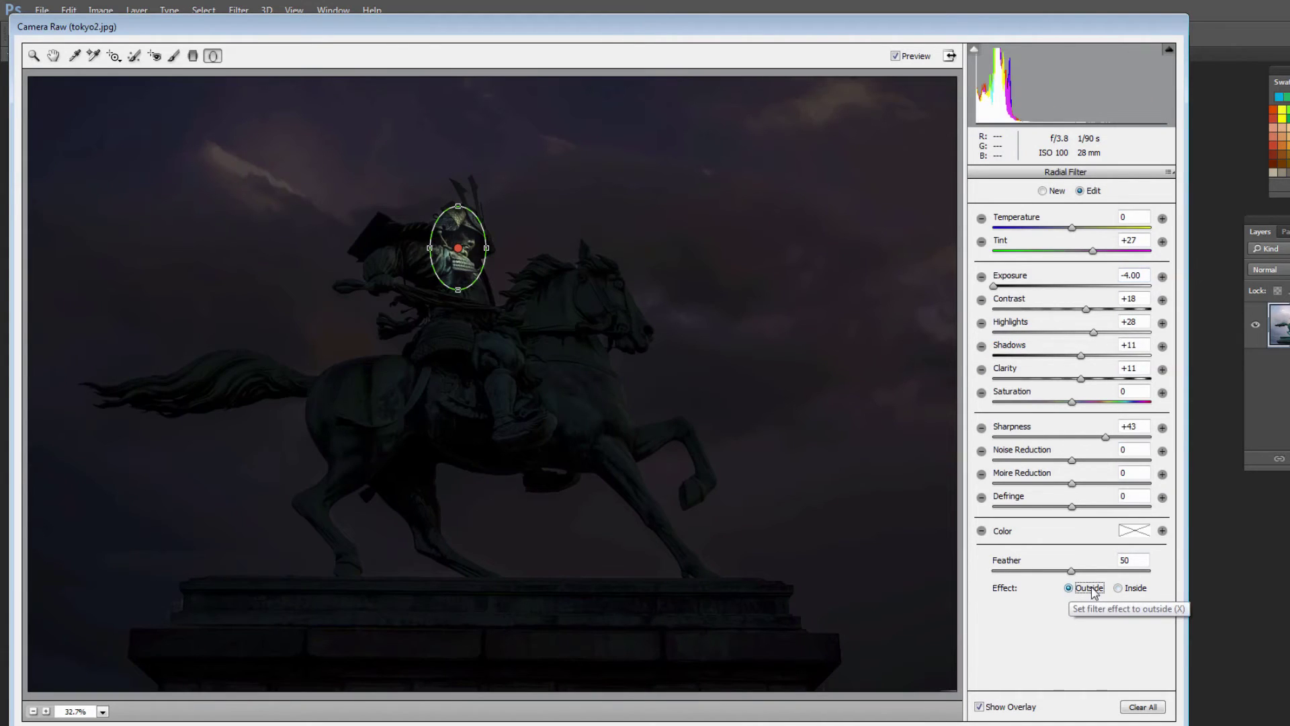
click(1118, 588)
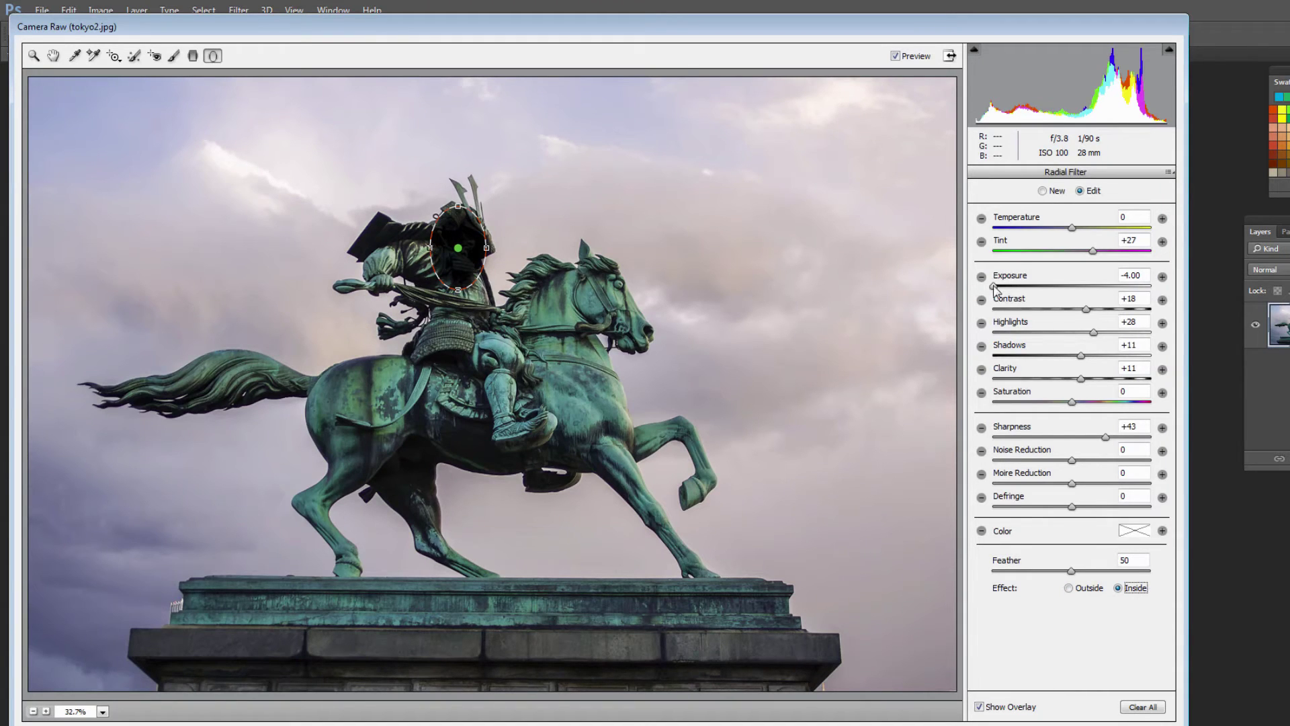
Set the radial filter's Exposure to -0.30, Shadows to +43 and Highlights to 0.
drag(996, 287, 1079, 291)
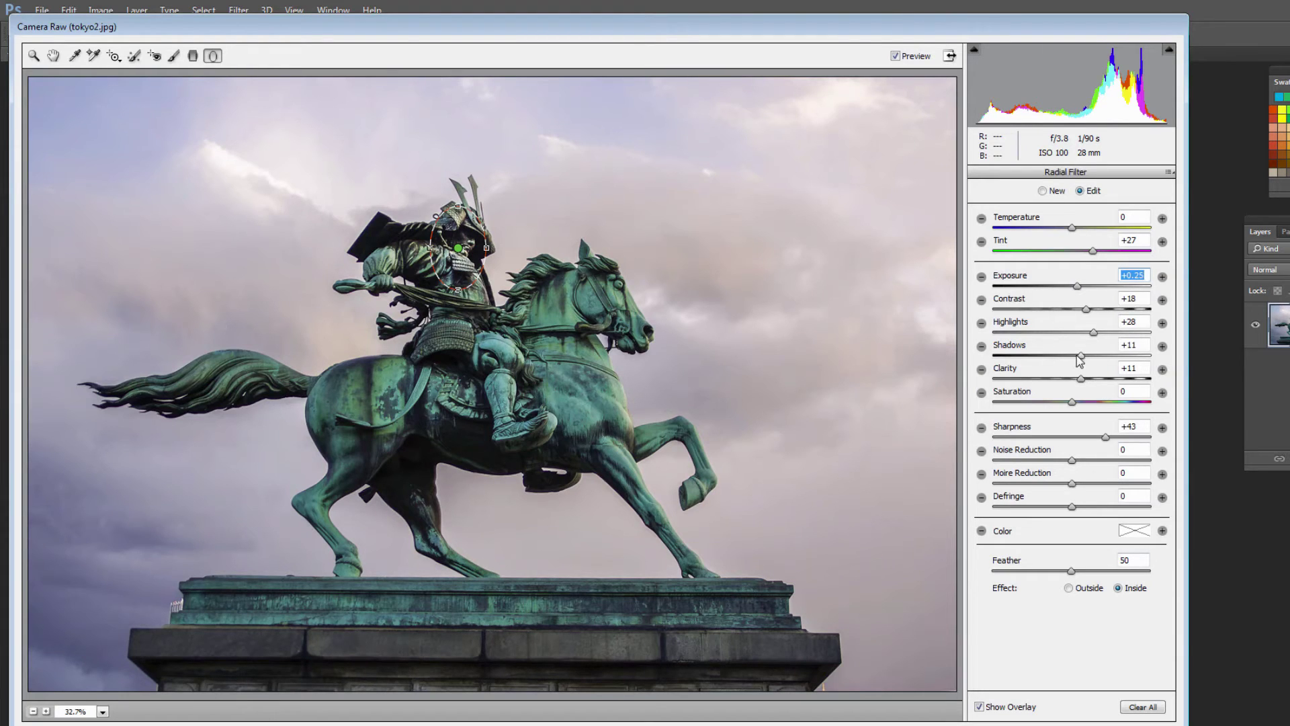
drag(1079, 356, 1117, 357)
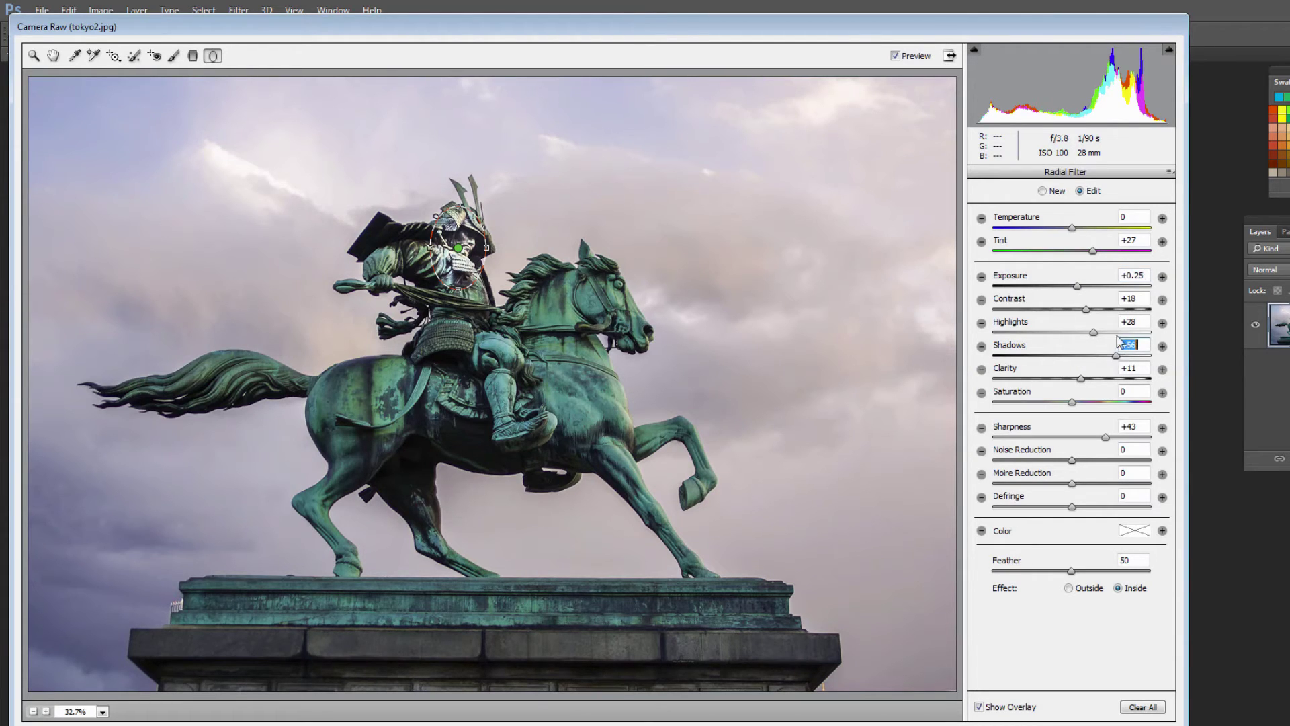
drag(1078, 290, 1065, 290)
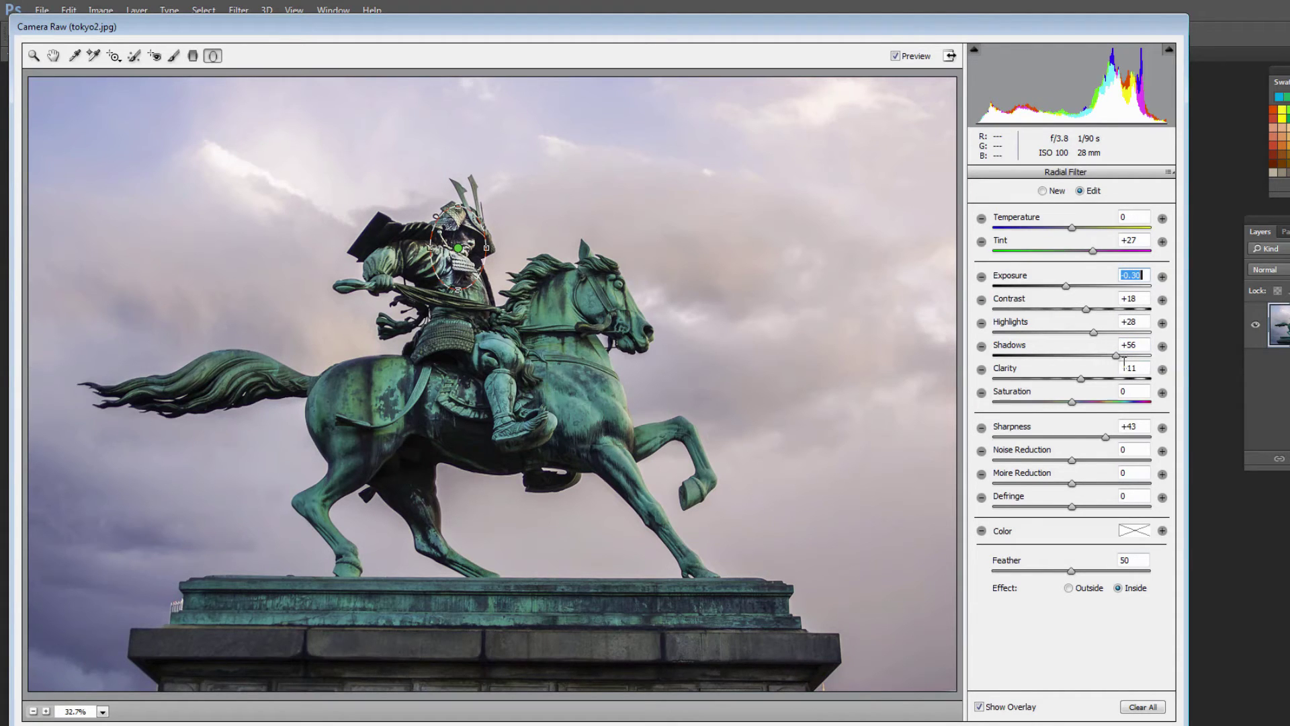
drag(1116, 360, 1079, 340)
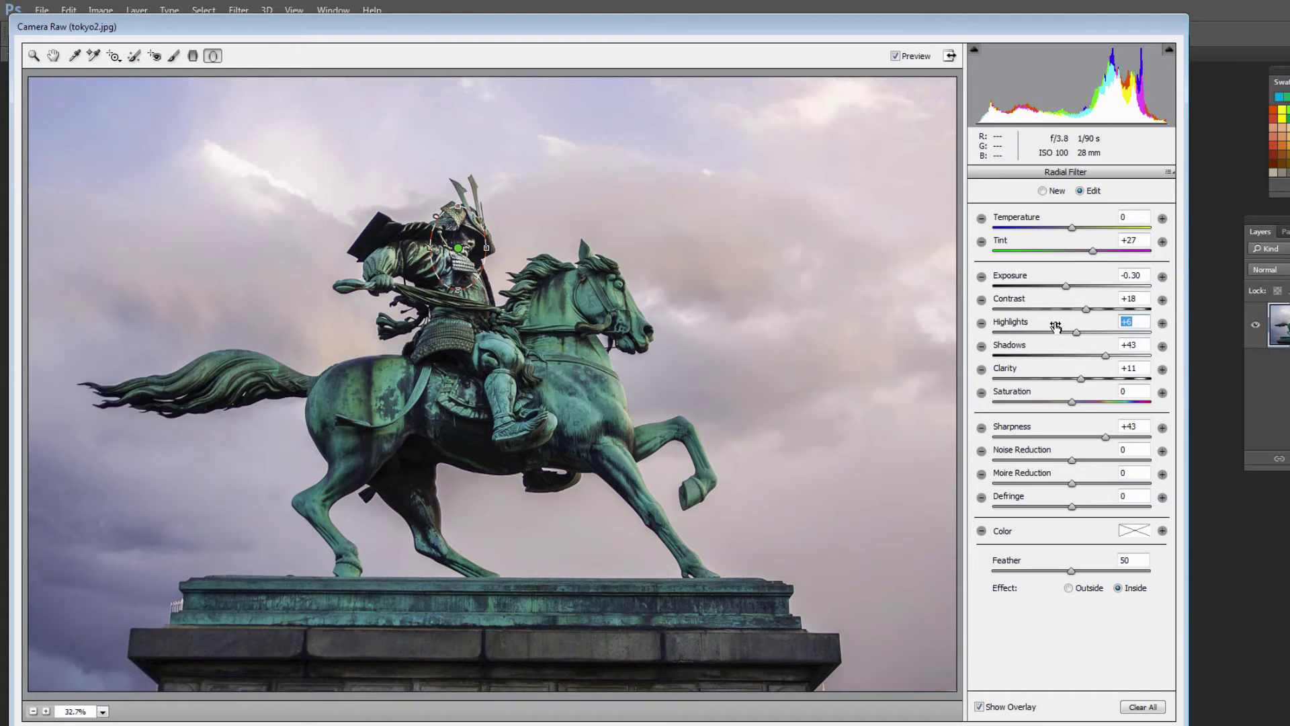
text(0)
Set the radial filter's Contrast to -5, Clarity to +10 and Saturation to +10.
drag(1089, 316, 1068, 328)
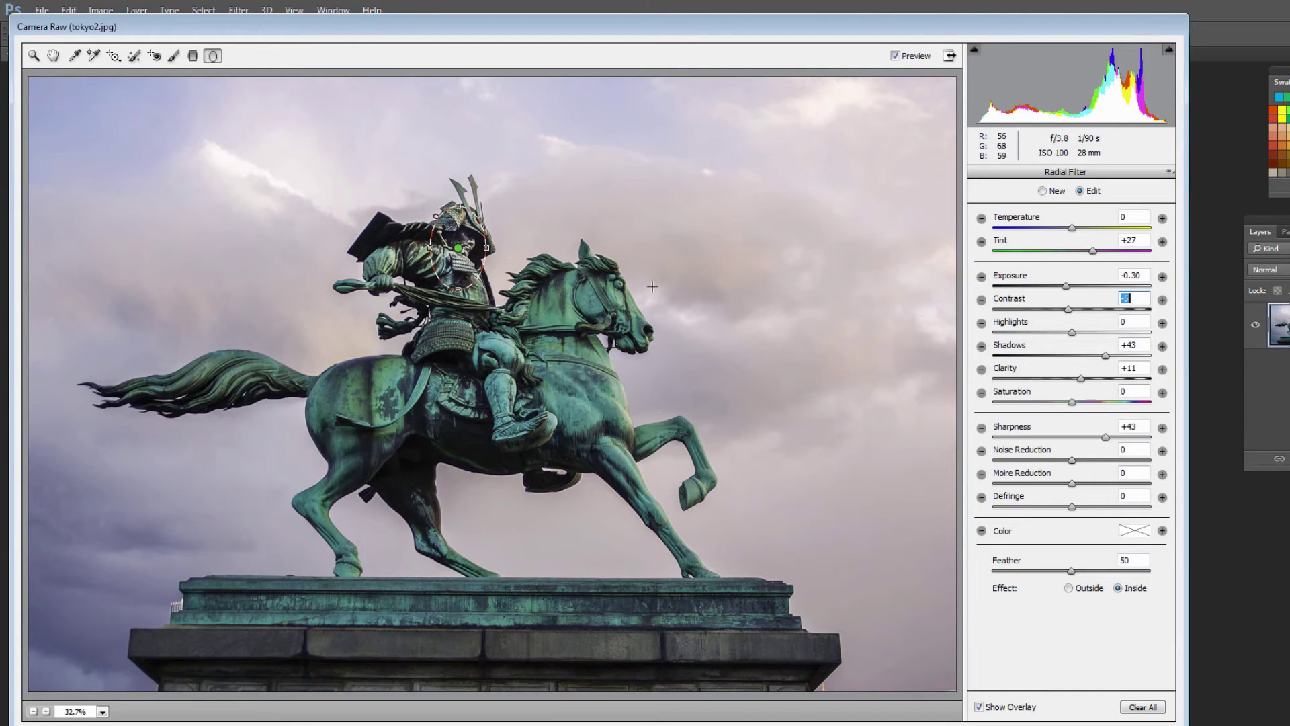
click(1079, 380)
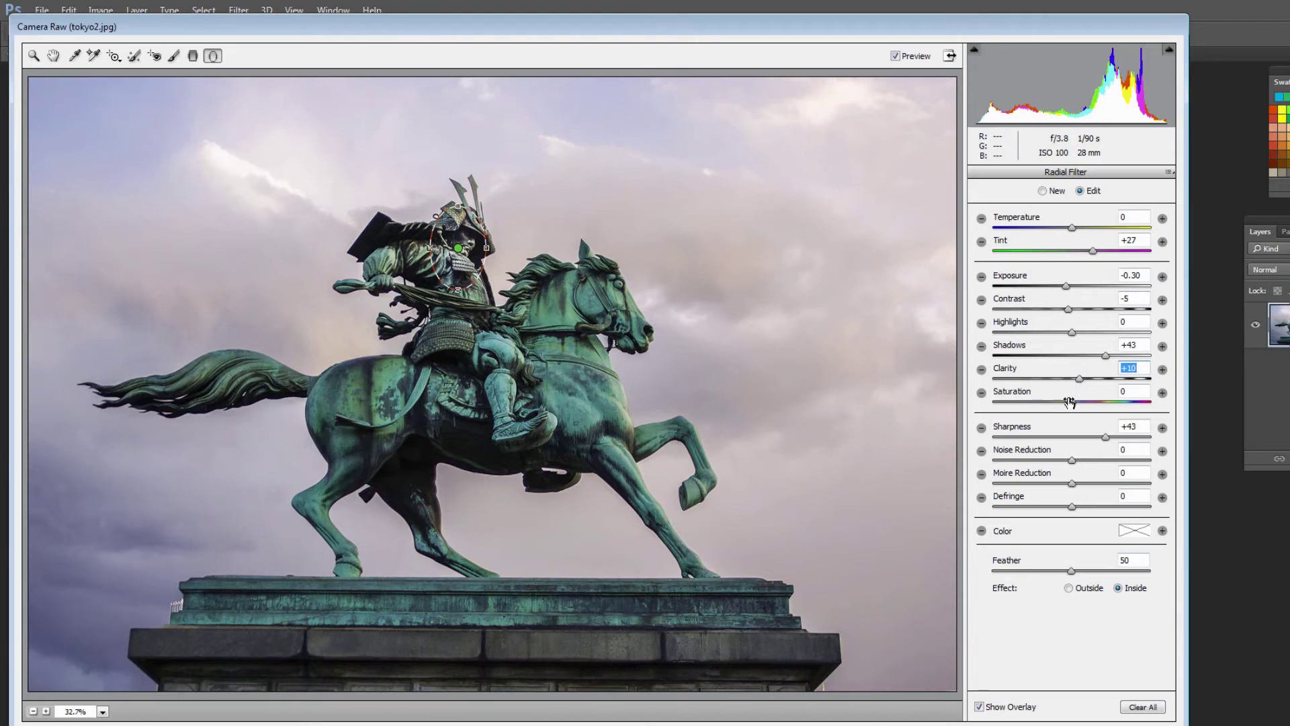
drag(1071, 402, 1082, 403)
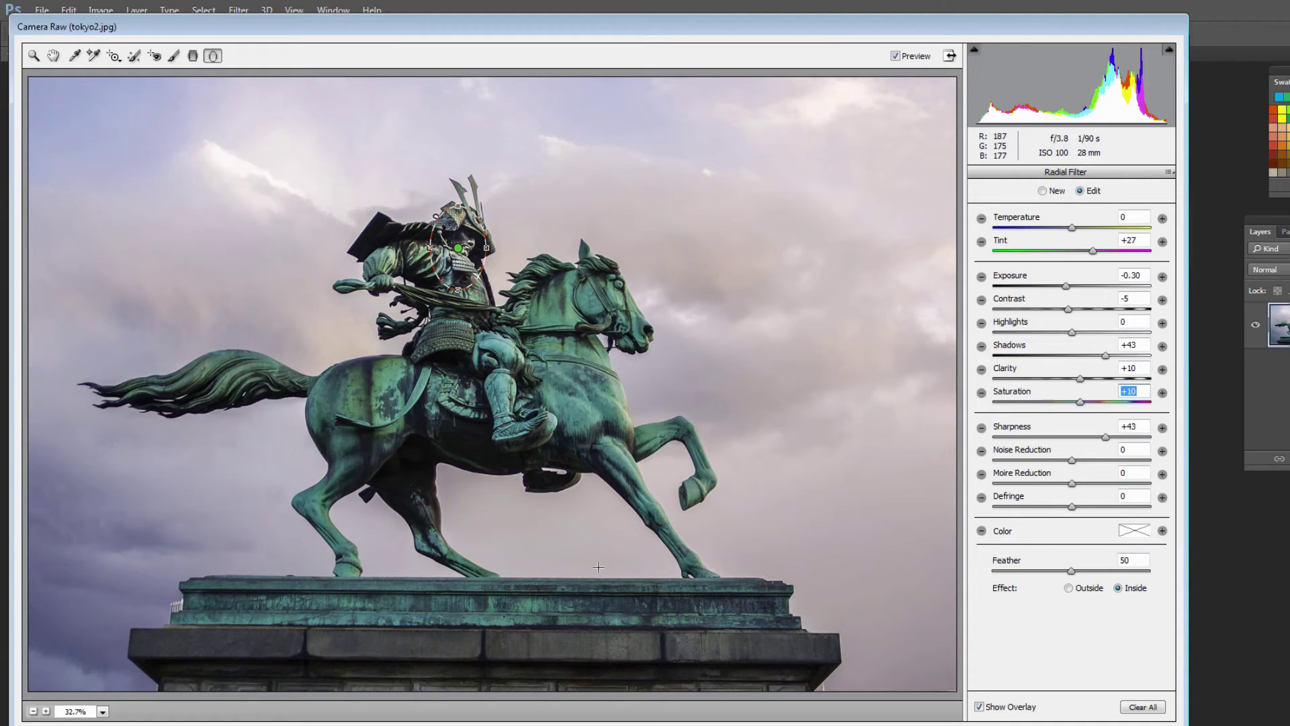
Set the Saturation of the radial filter over the rider's face and chest to +26.
click(33, 57)
click(463, 231)
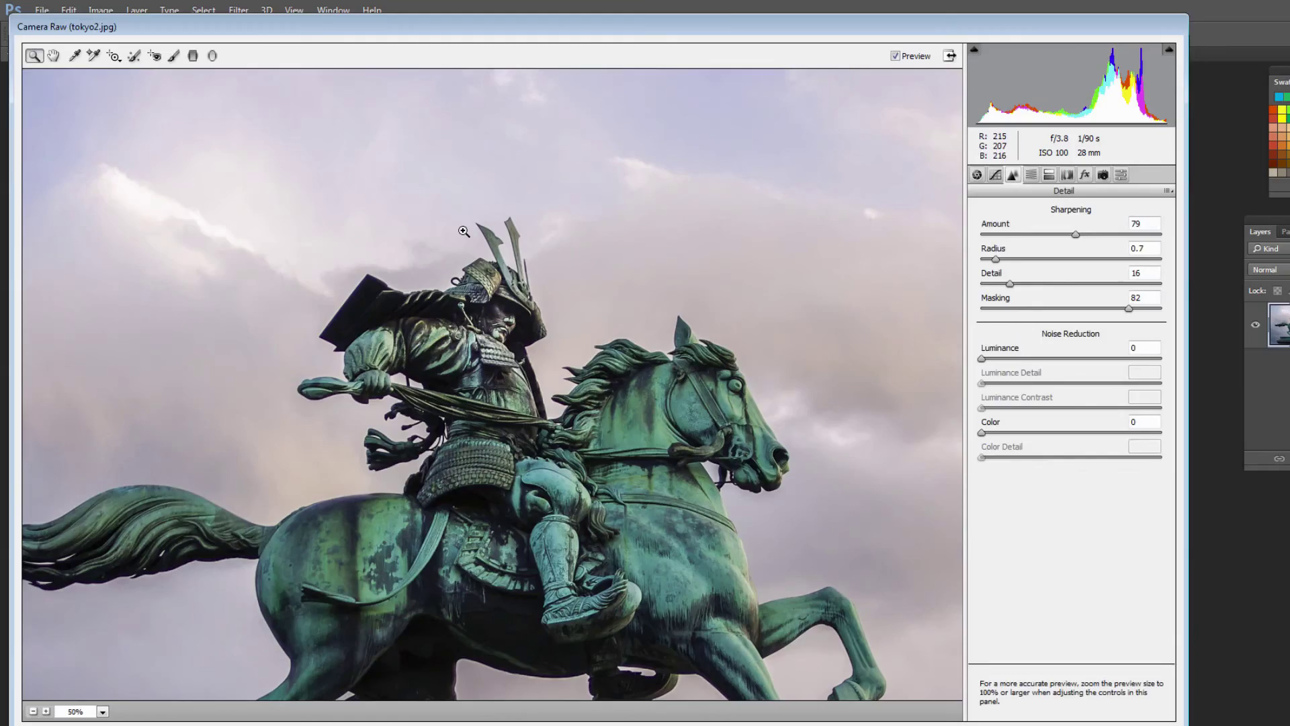
click(490, 309)
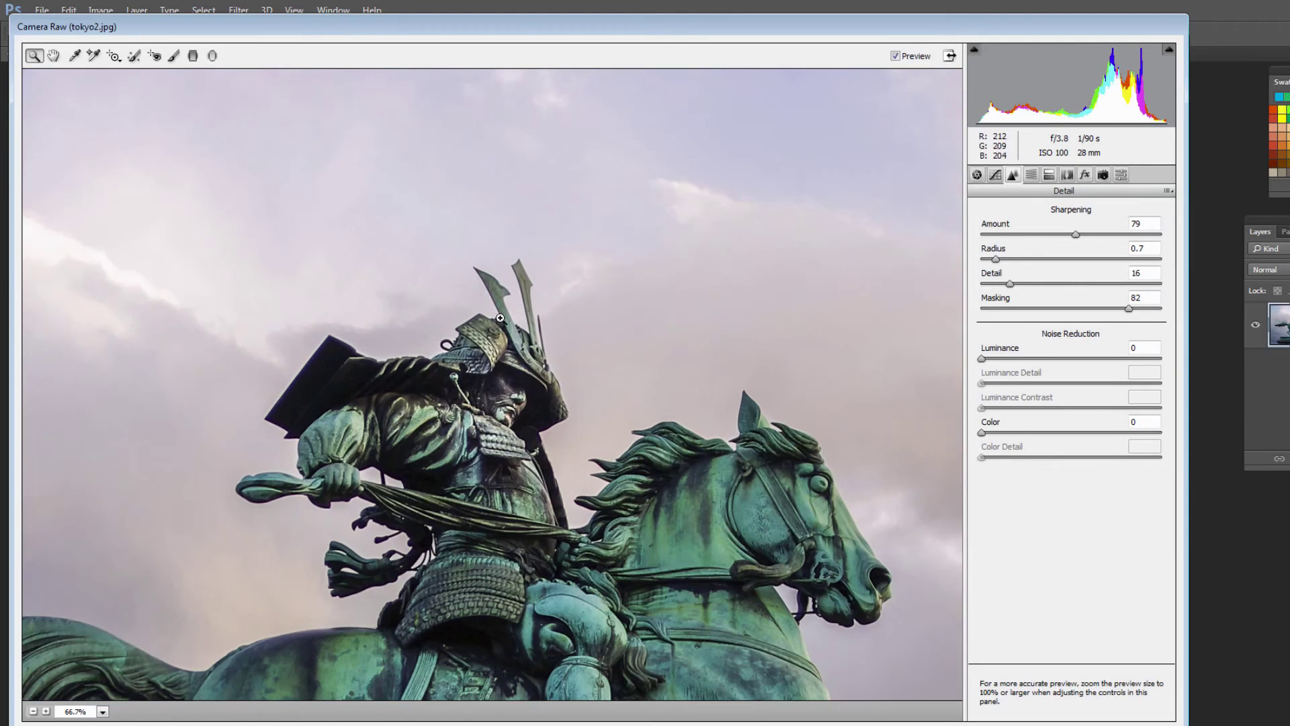
click(520, 425)
click(459, 337)
alt+click(477, 369)
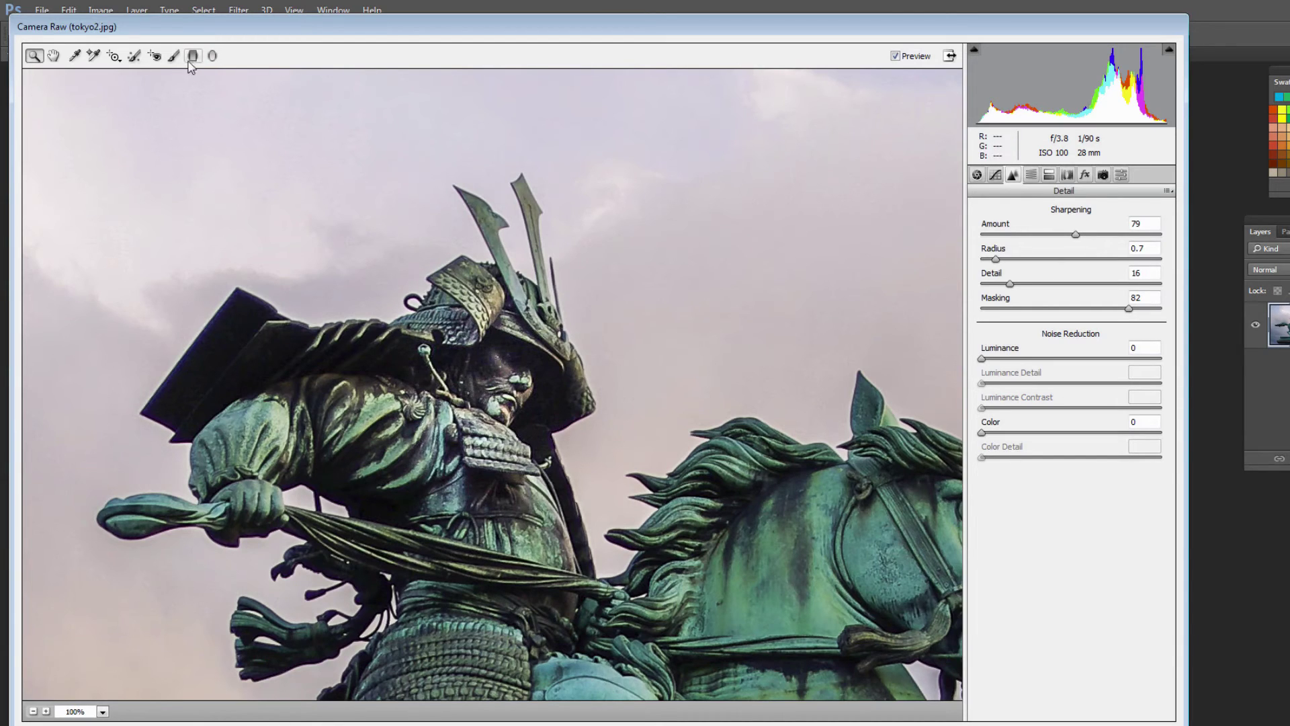
click(212, 56)
mouse_move(485, 401)
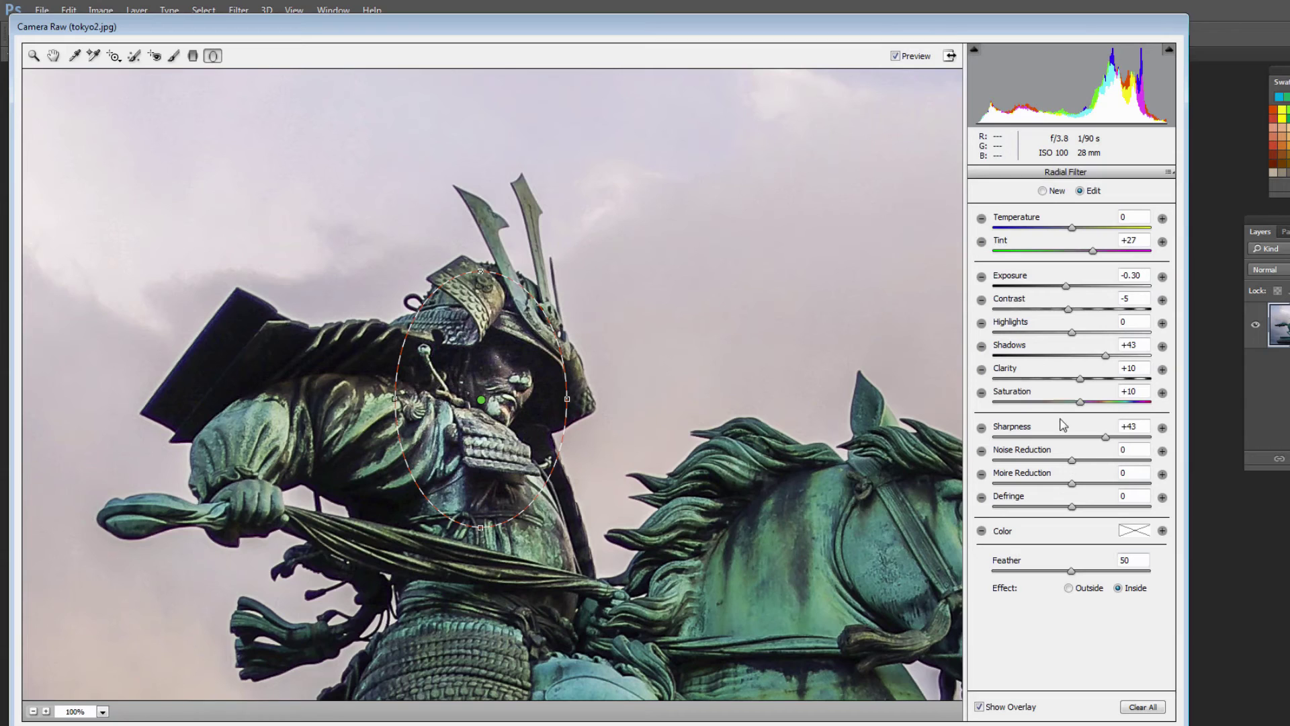
click(1082, 405)
drag(1089, 403, 1095, 407)
Add a second, smaller radial filter over the rider's upper face with Exposure +0.25 and Shadows +57.
click(1043, 192)
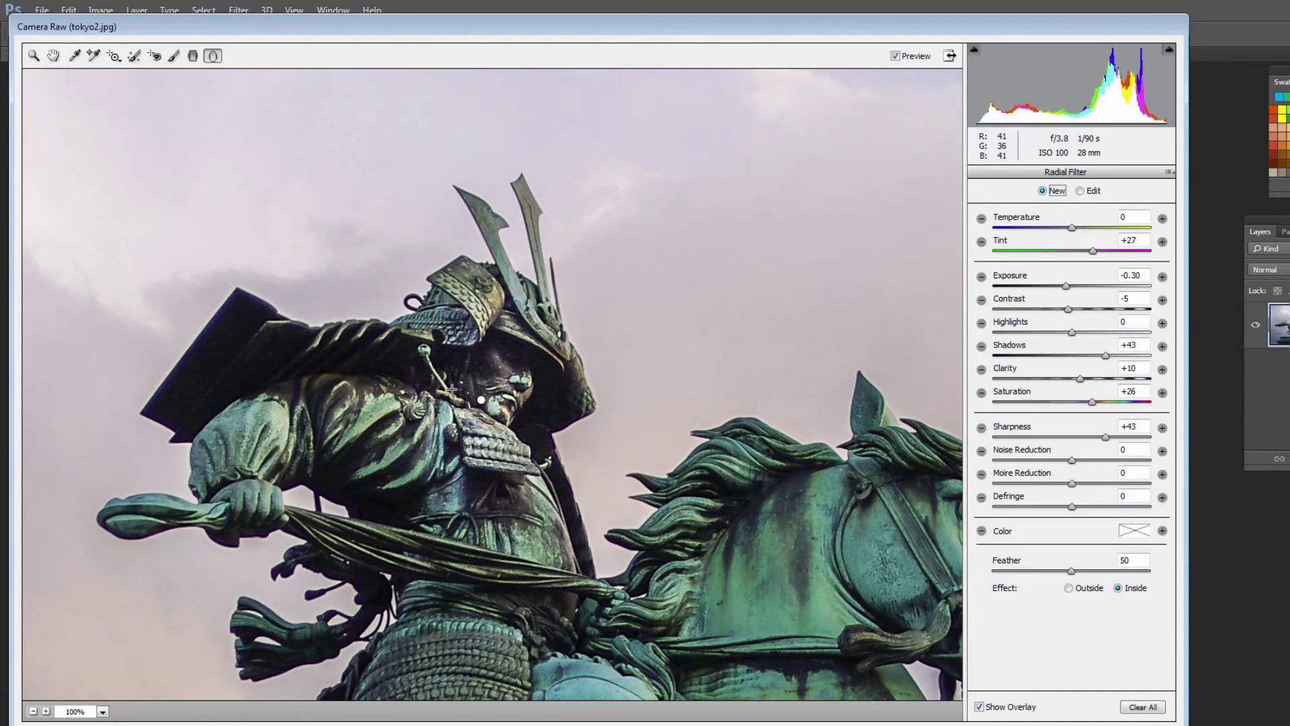
drag(484, 319, 517, 356)
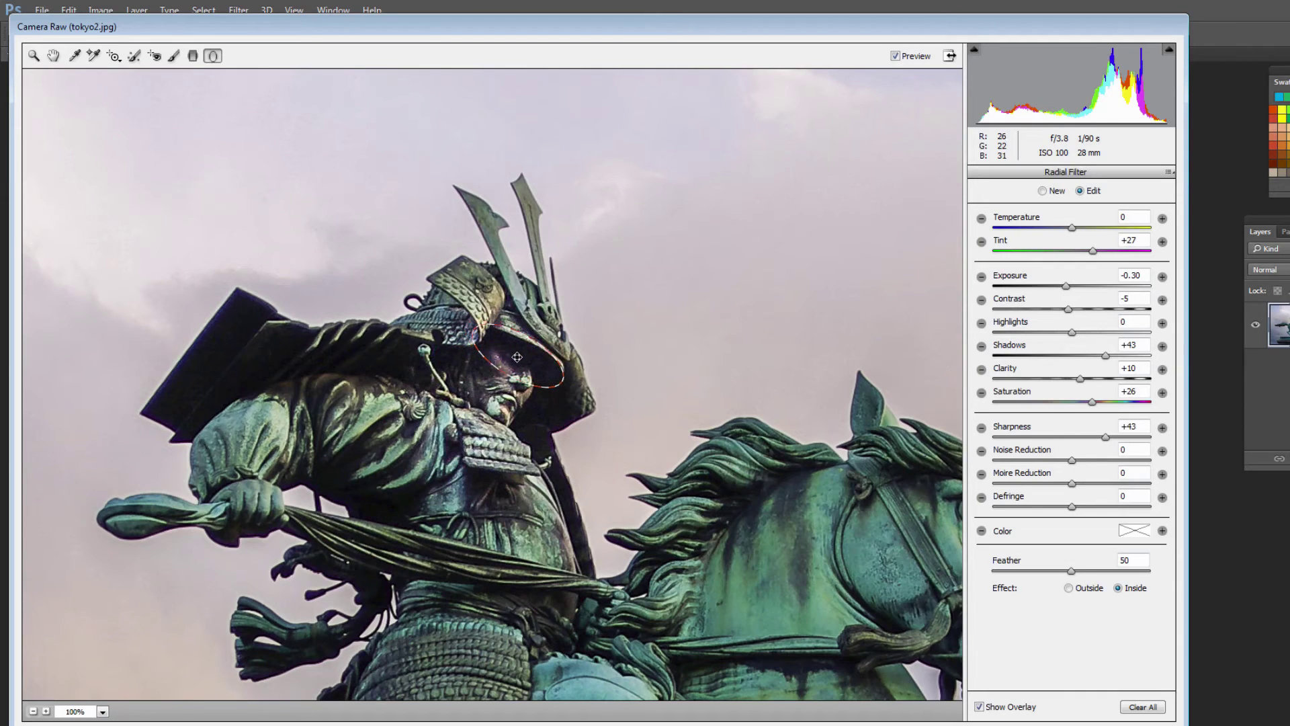
click(1066, 286)
drag(1067, 285, 1077, 287)
drag(1103, 361, 1117, 359)
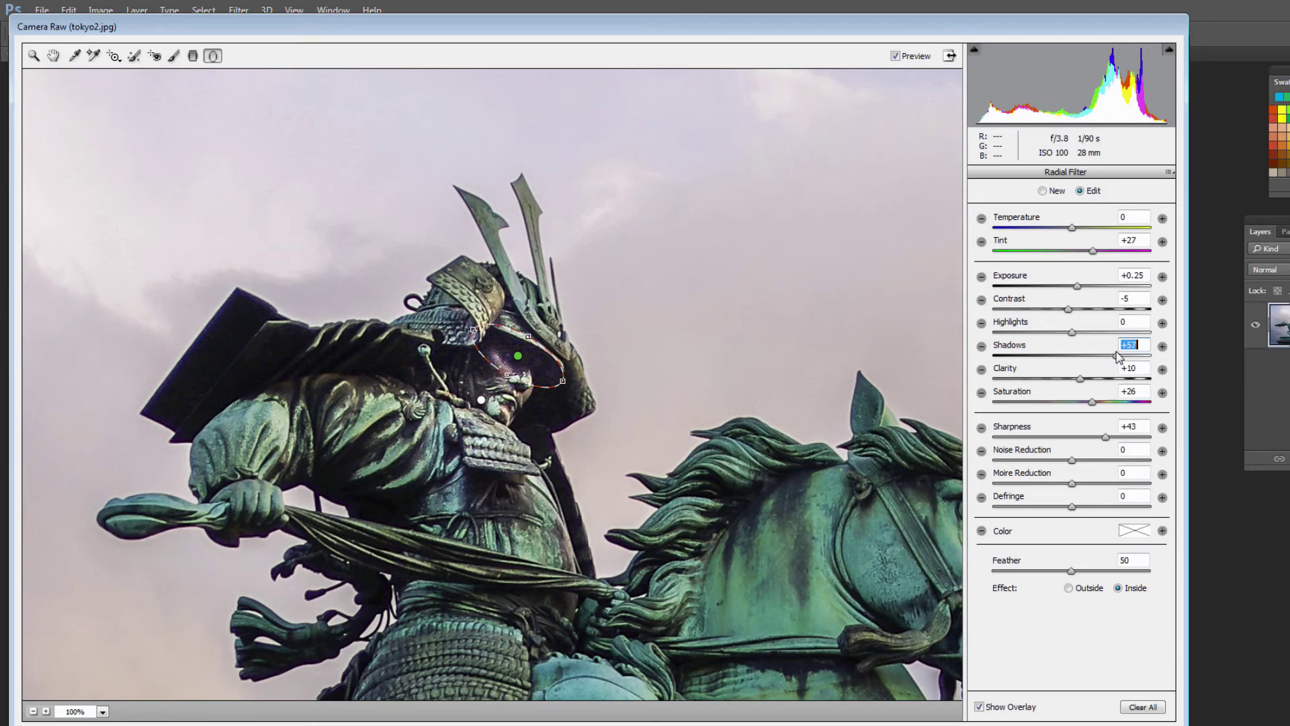
Add a Graduated Filter down the upper sky, ending just above the rider's helmet.
click(102, 711)
click(94, 693)
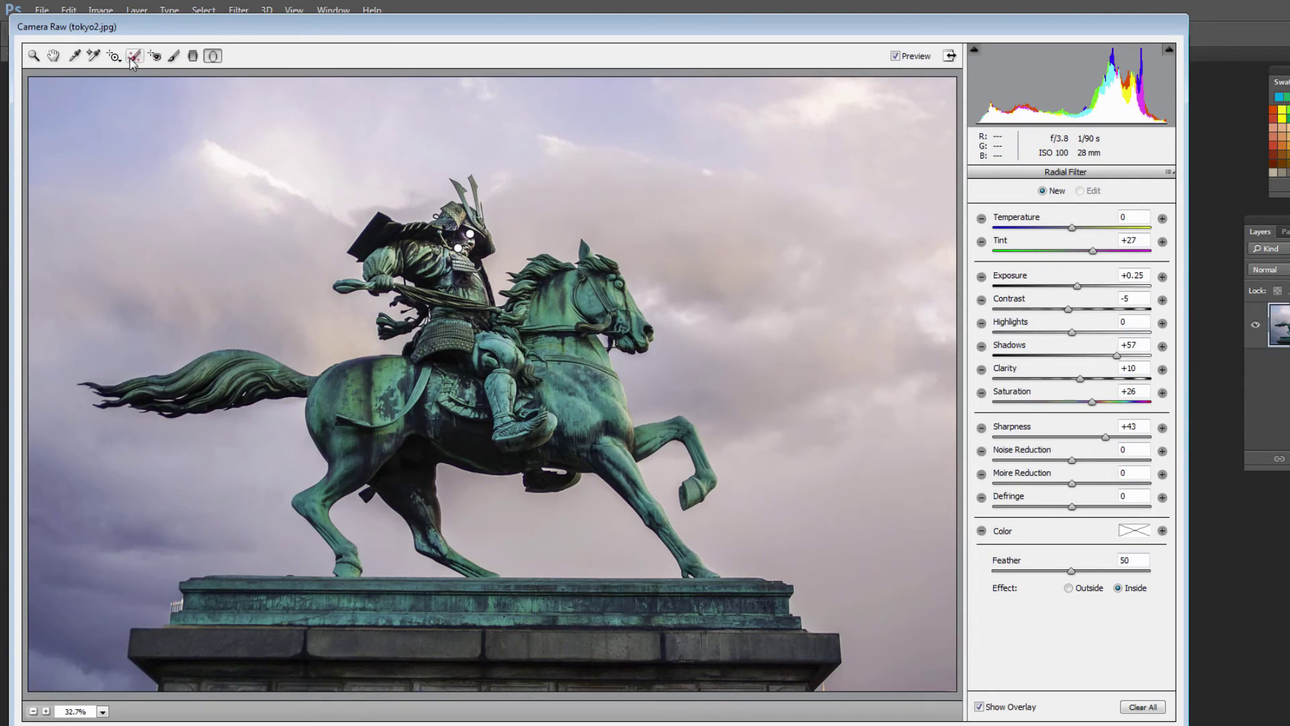
click(193, 56)
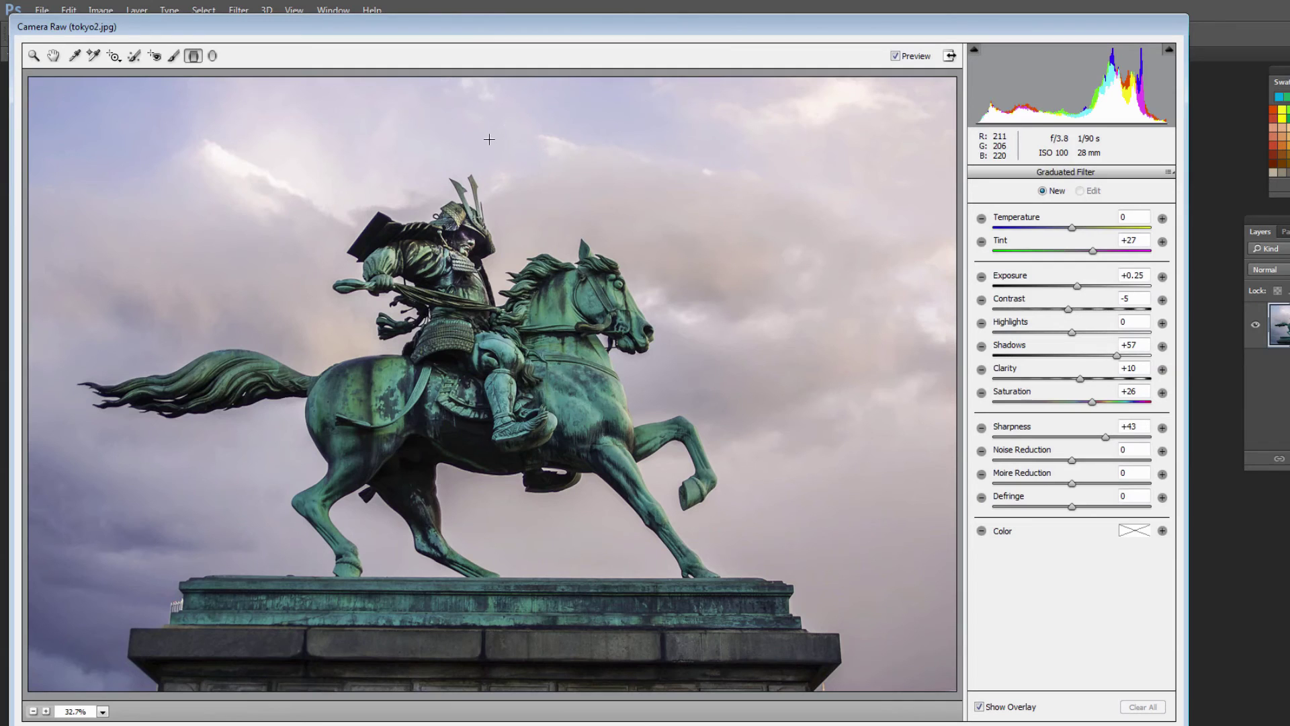
drag(490, 139, 490, 171)
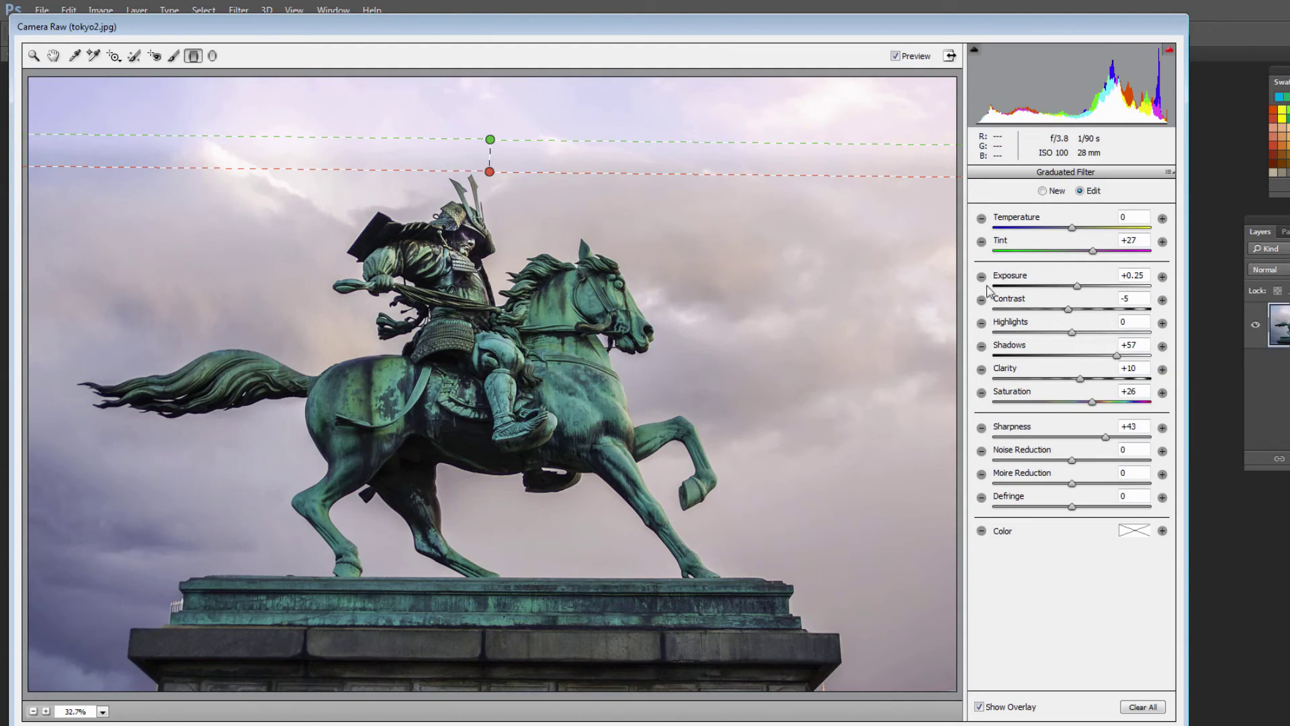
Reset the graduated filter's Exposure, Contrast, Shadows, Clarity, Saturation and Sharpness to 0.
click(1137, 275)
text(0)
key(Tab)
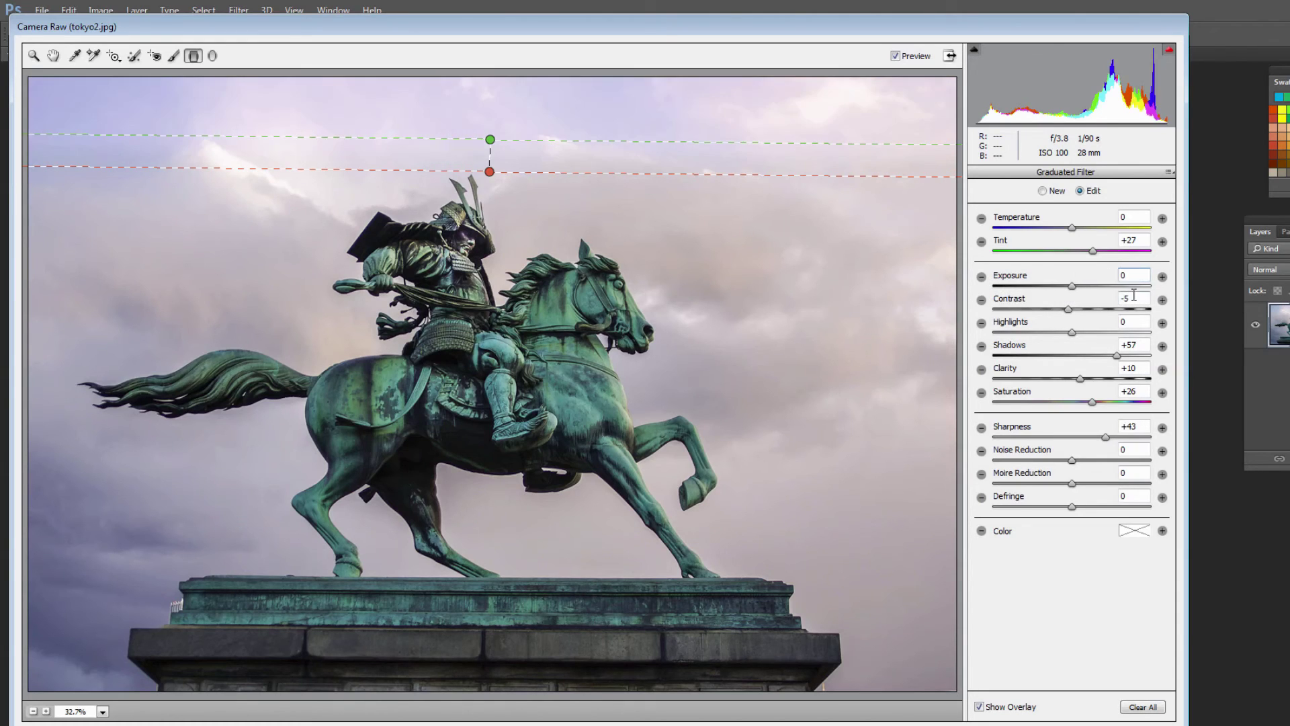
text(0)
key(Tab)
key(Tab)
text(0)
key(Tab)
text(0)
key(Tab)
text(0)
key(Tab)
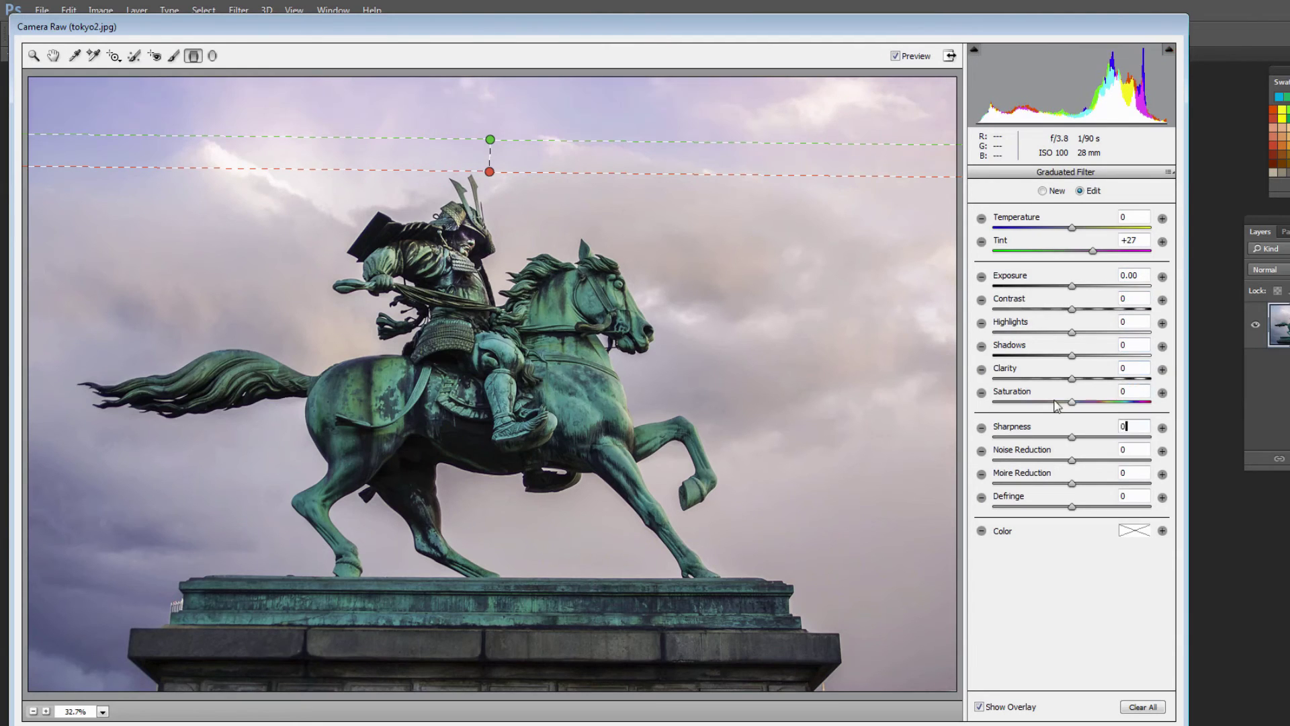
text(0)
Set the graduated filter's Exposure to -0.15, Contrast to -8 and Shadows to -10, and apply the Camera Raw filter.
click(1072, 287)
drag(1072, 285, 1068, 285)
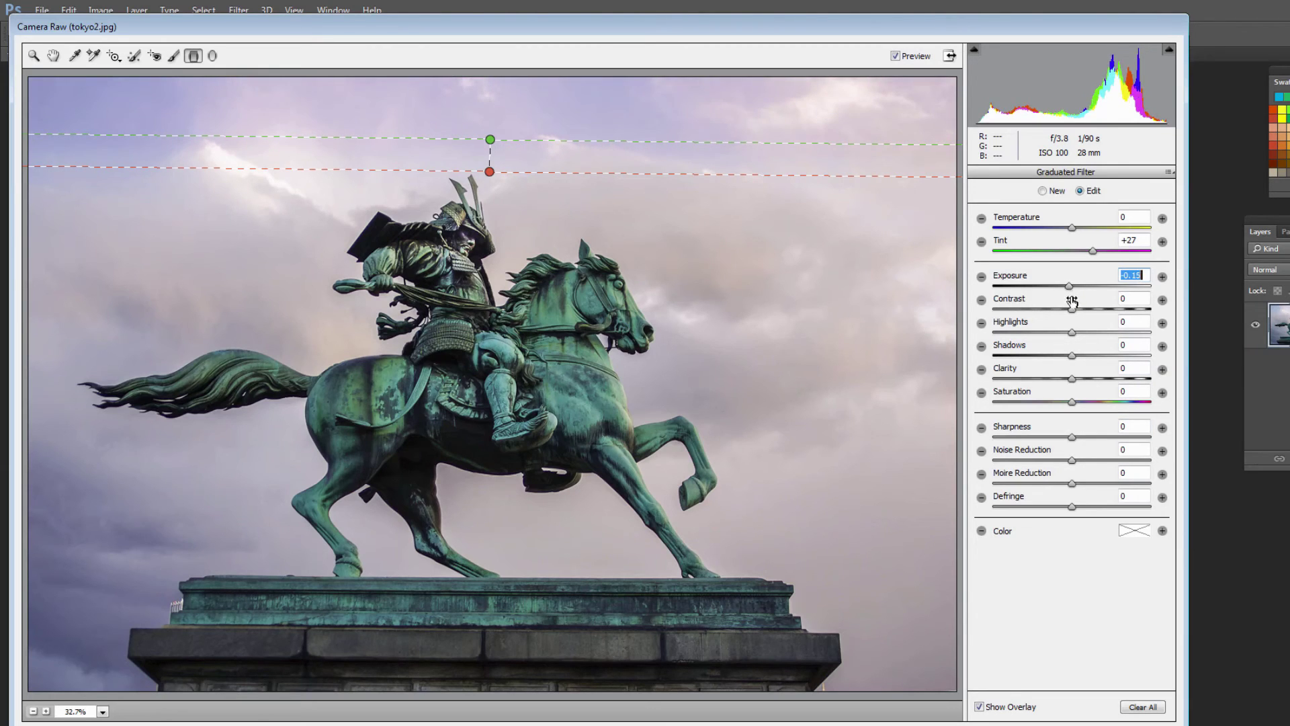
drag(1071, 311, 1063, 315)
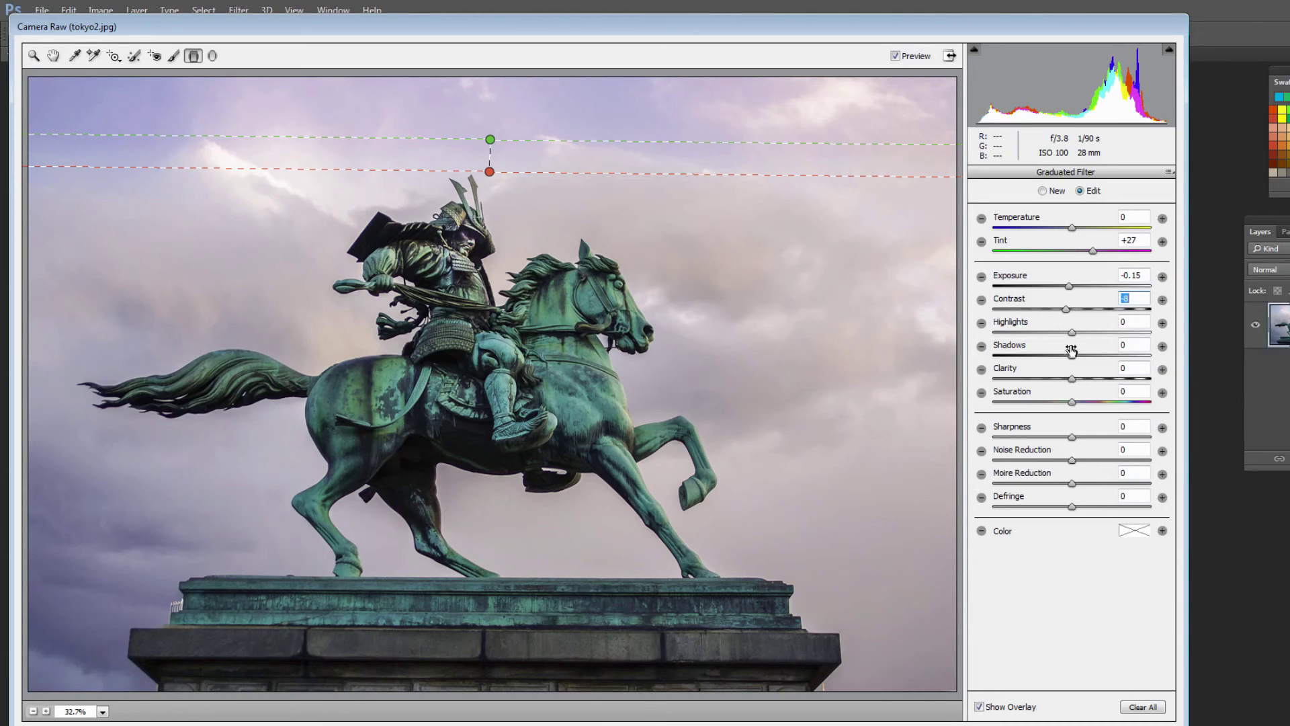
drag(1077, 360, 1065, 370)
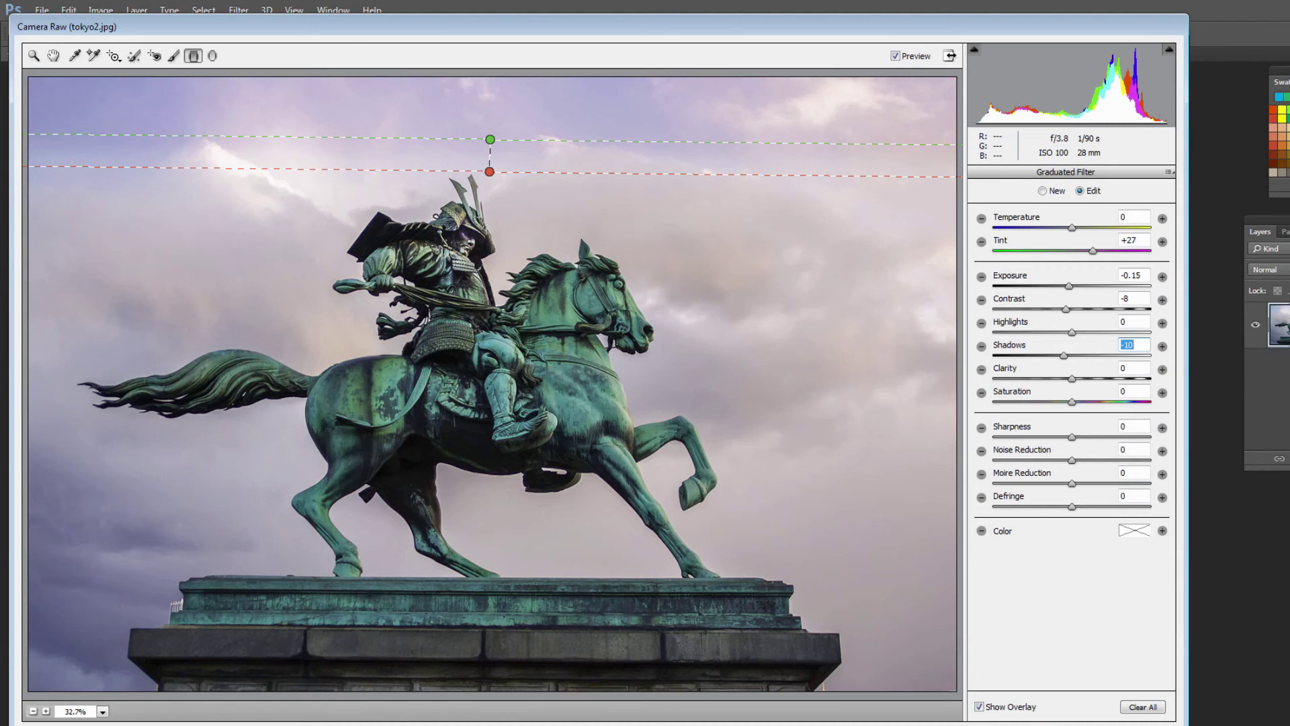
key(Return)
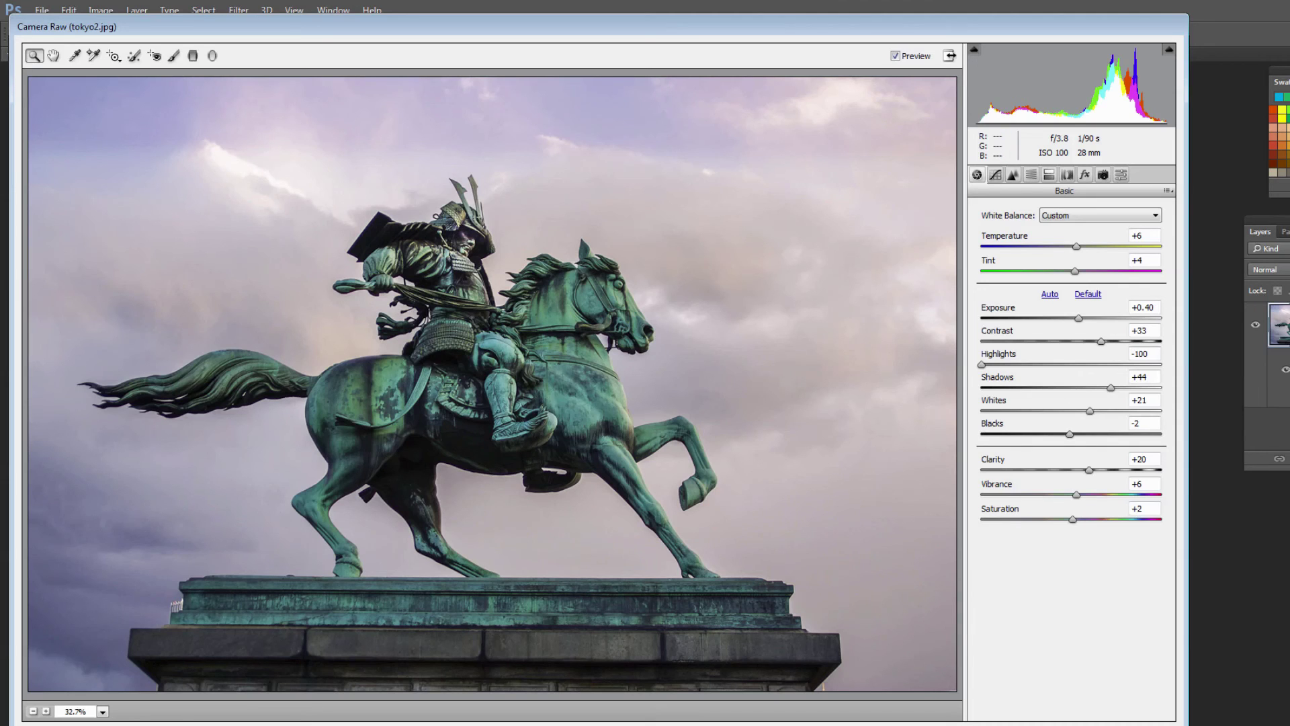
key(Return)
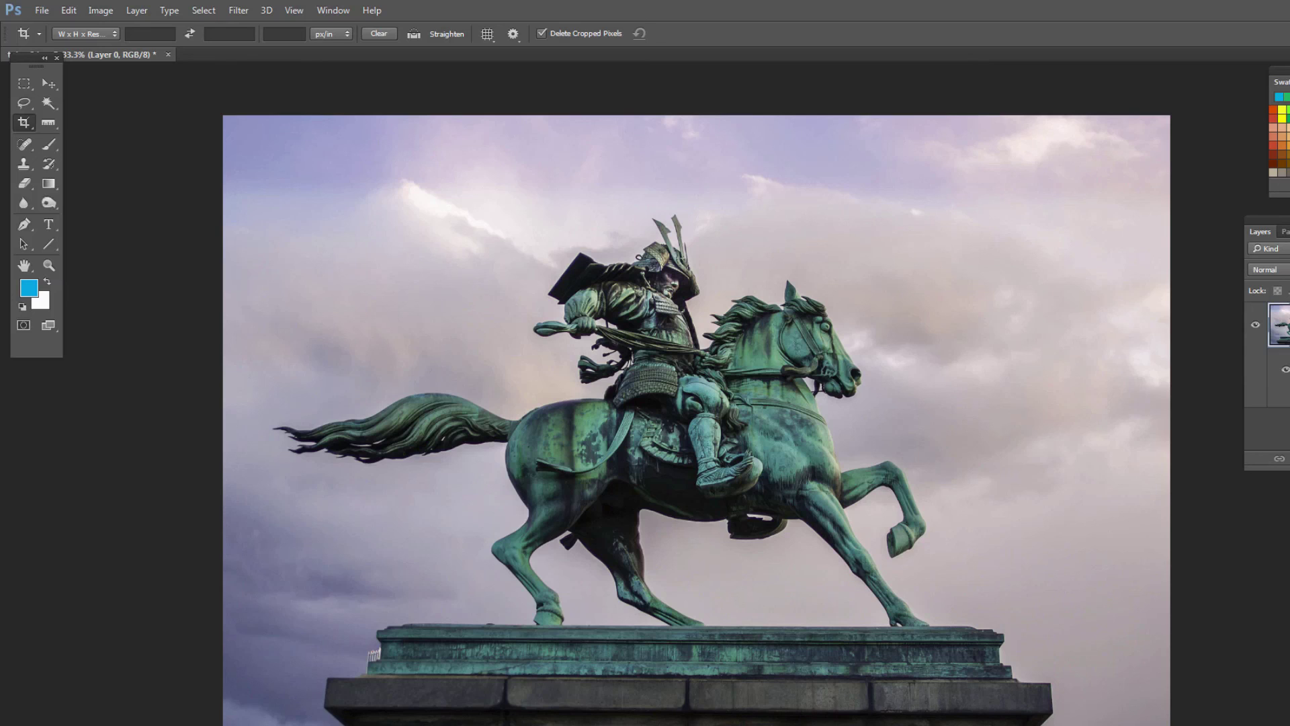
click(101, 10)
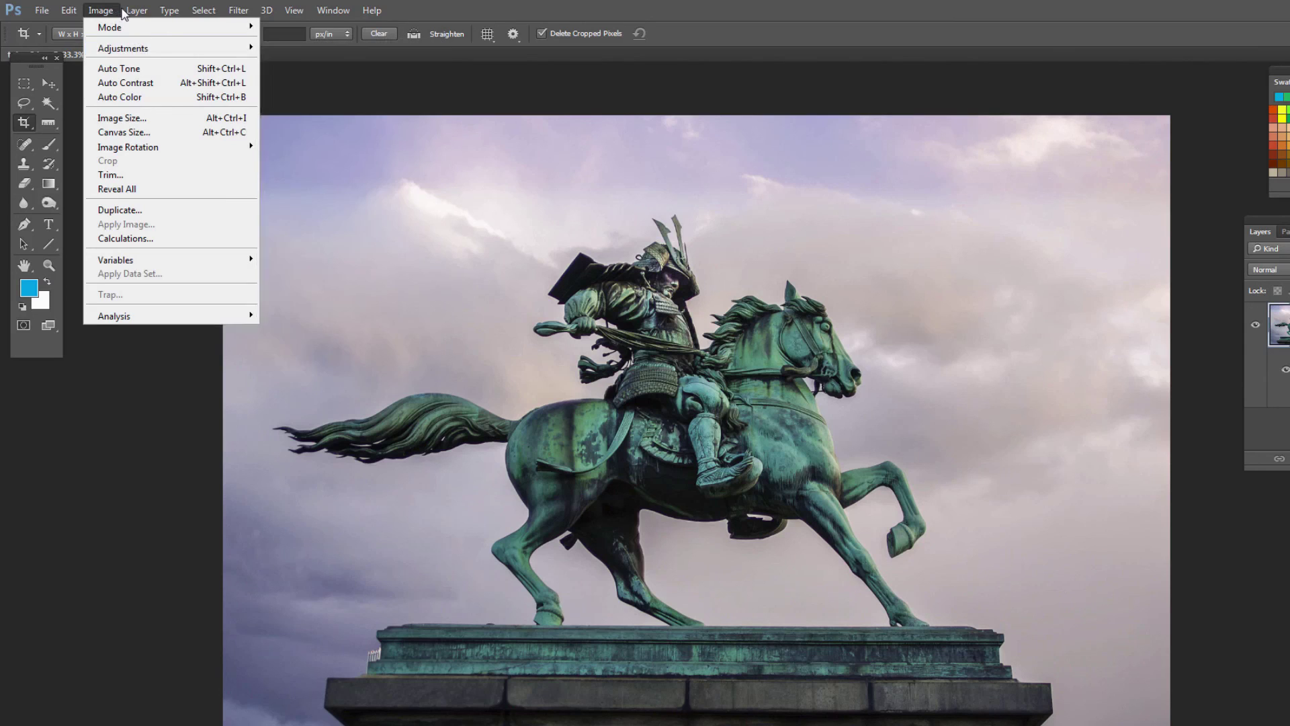
mouse_move(132, 13)
mouse_move(227, 191)
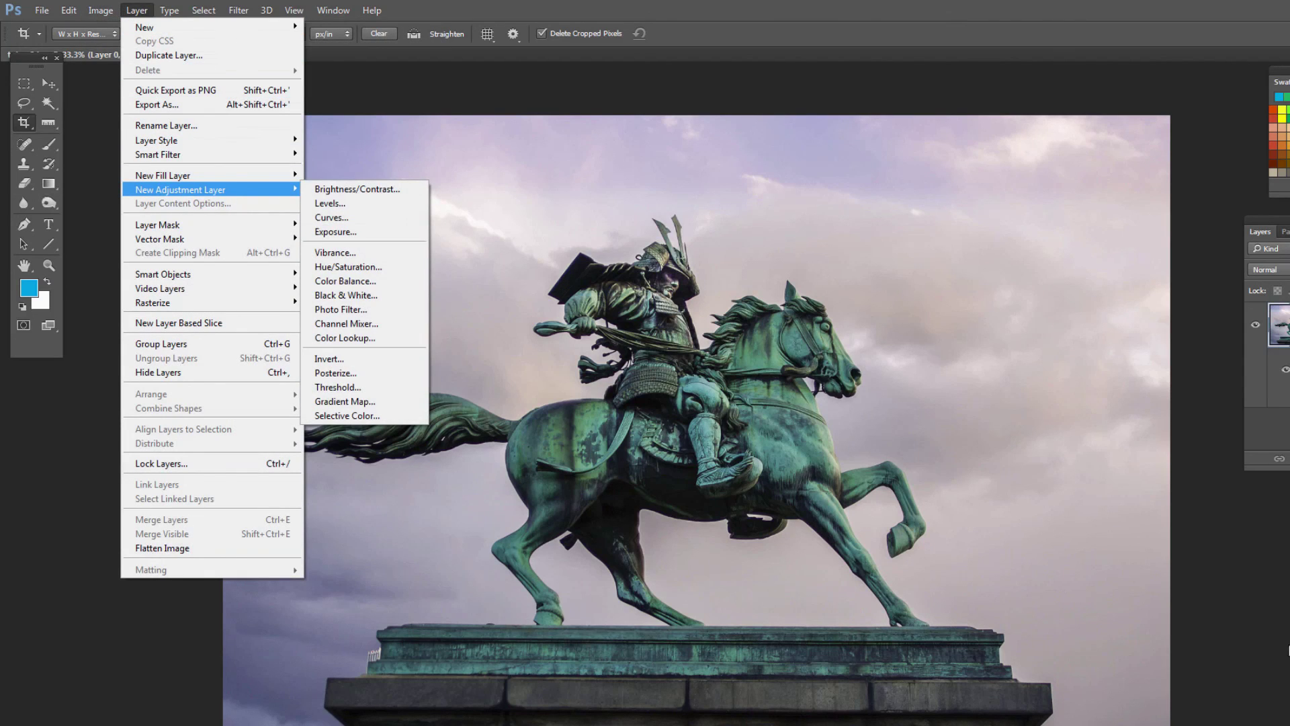
click(1270, 667)
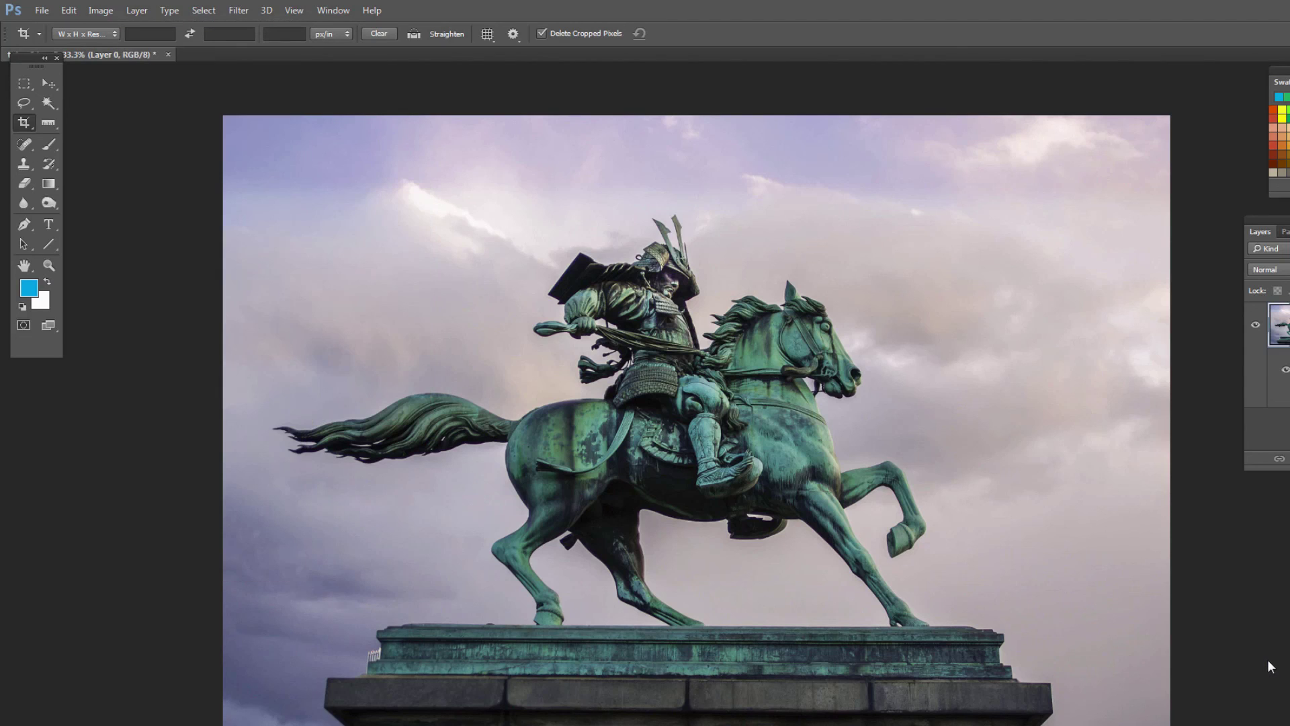